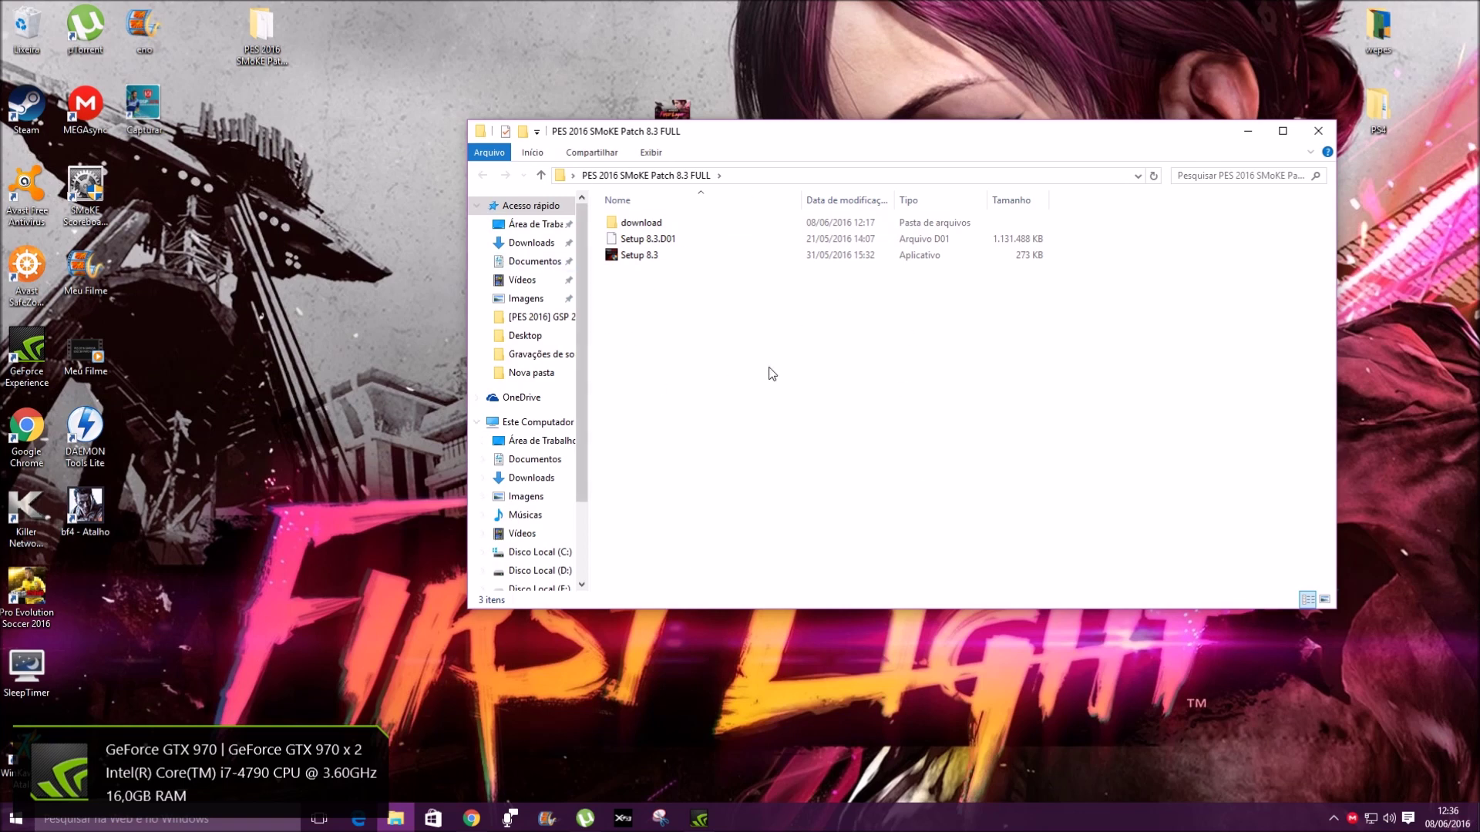
Step: Launch the Setup 8.3 installer, allow it to make changes, and continue past the introduction to the version choice
double_click(656, 255)
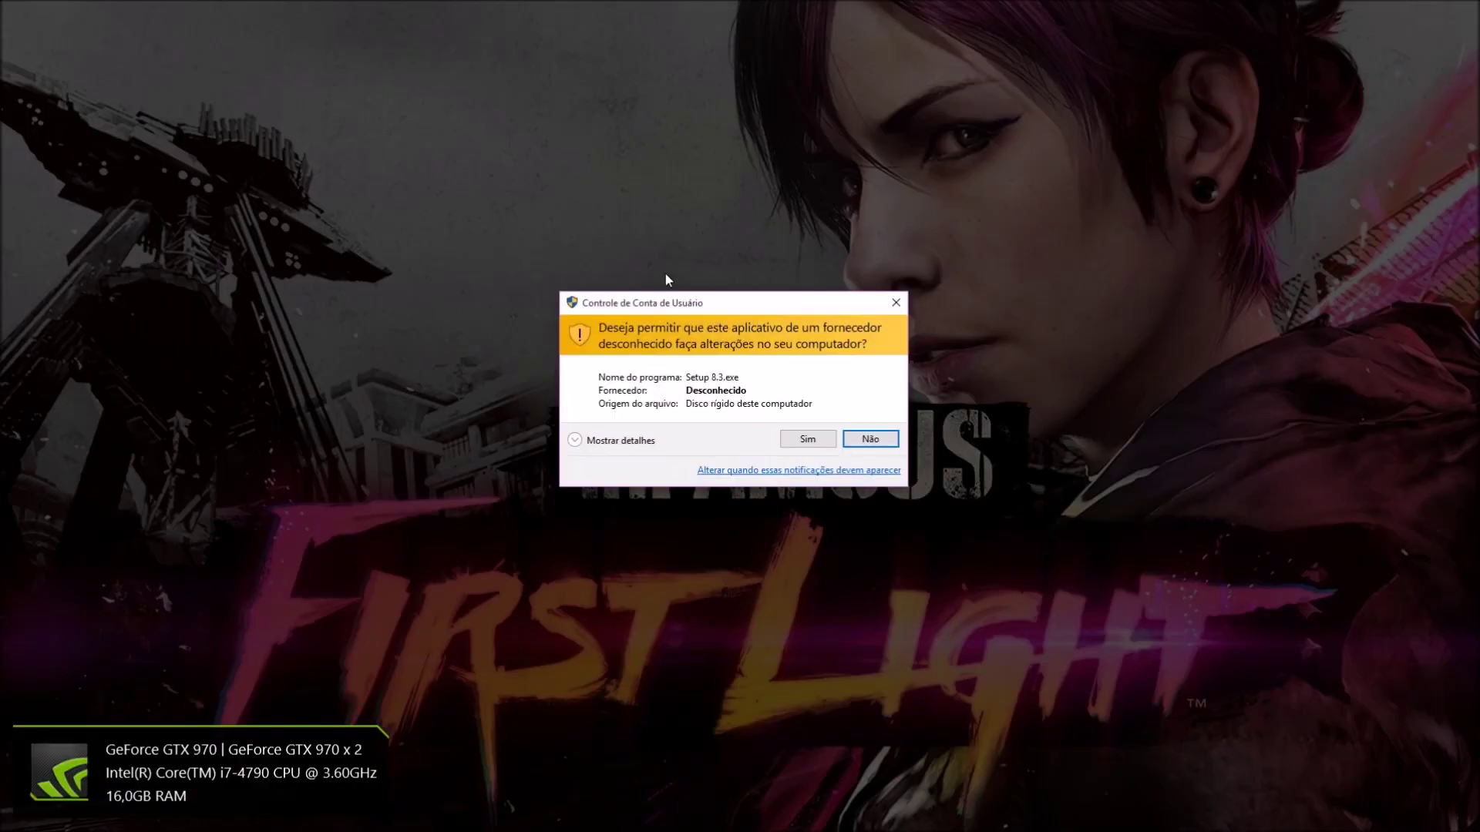
left_click(825, 442)
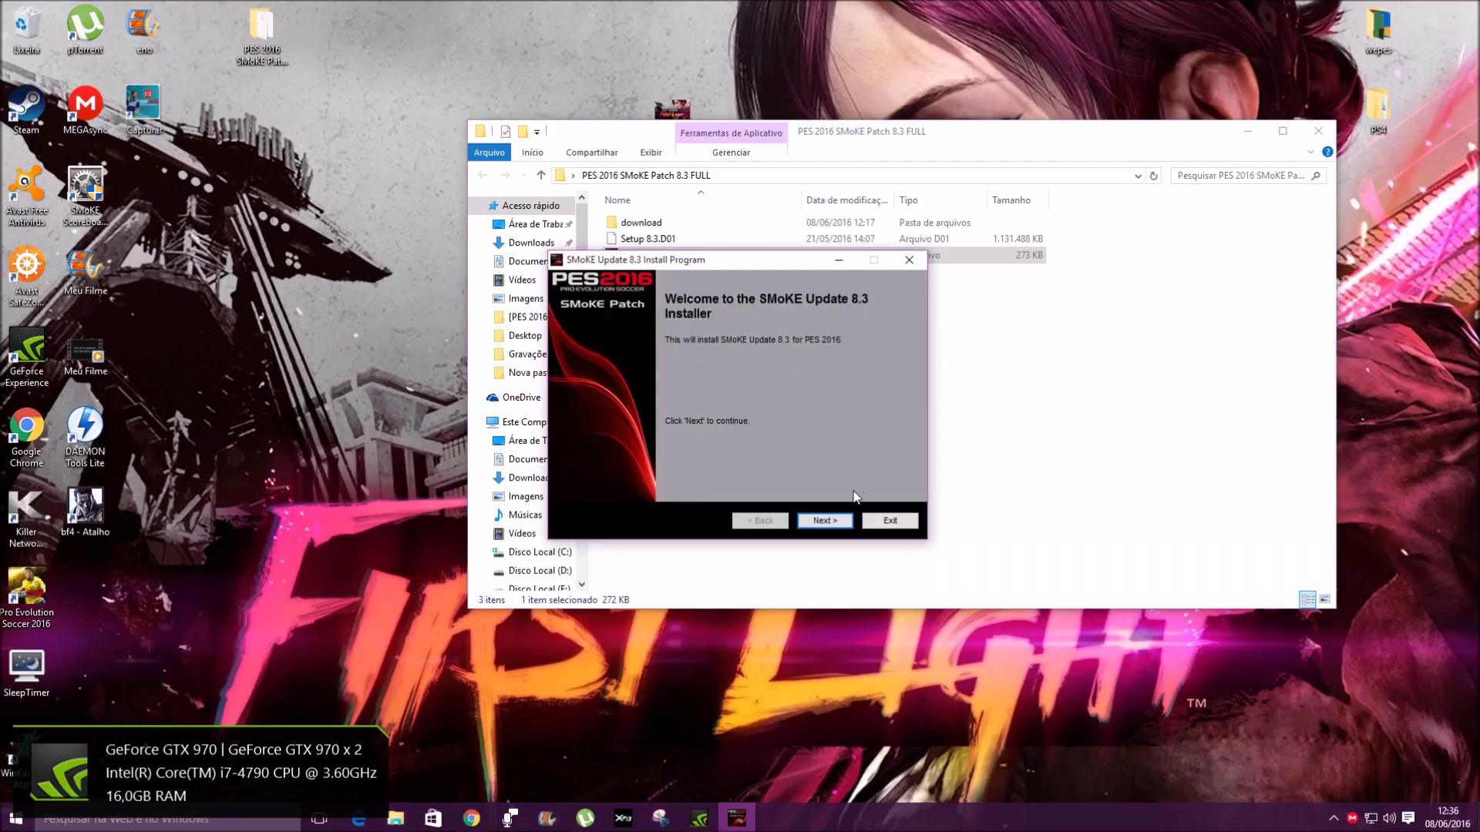
left_click(824, 521)
left_click(825, 520)
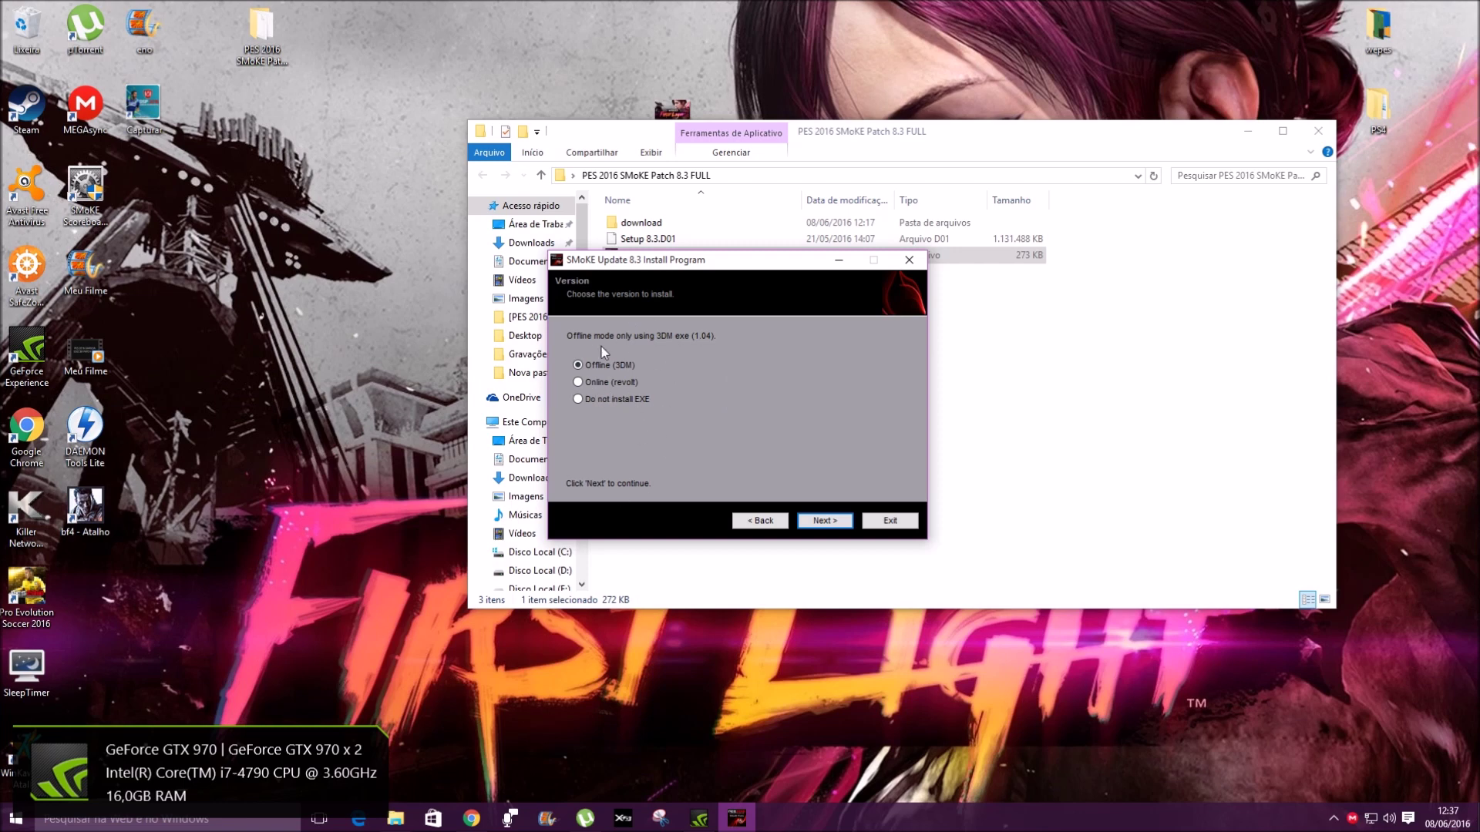
Step: Choose the Offline (3DM) version to install and continue to the directory selection
left_click(579, 399)
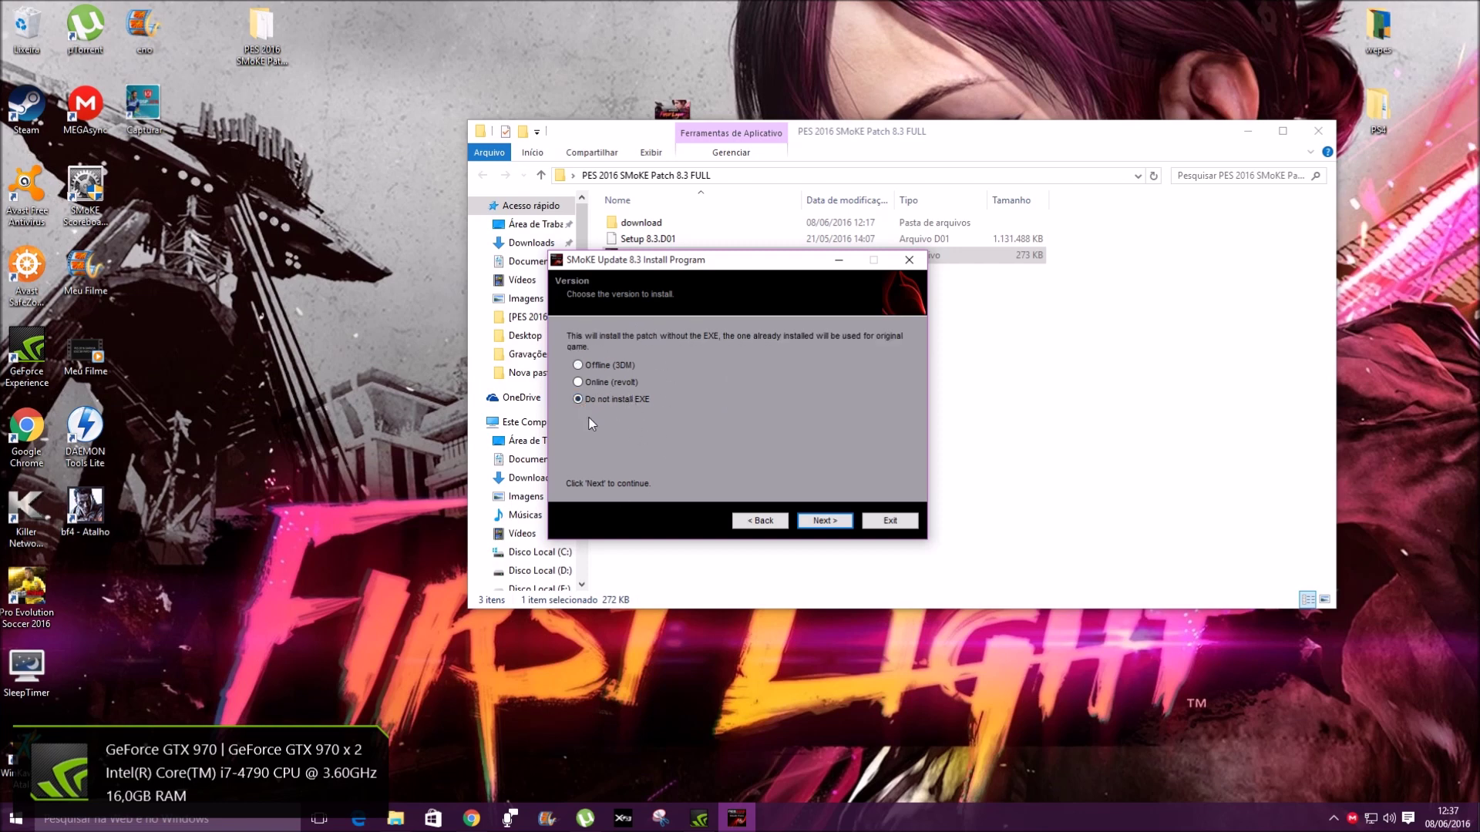
left_click(579, 366)
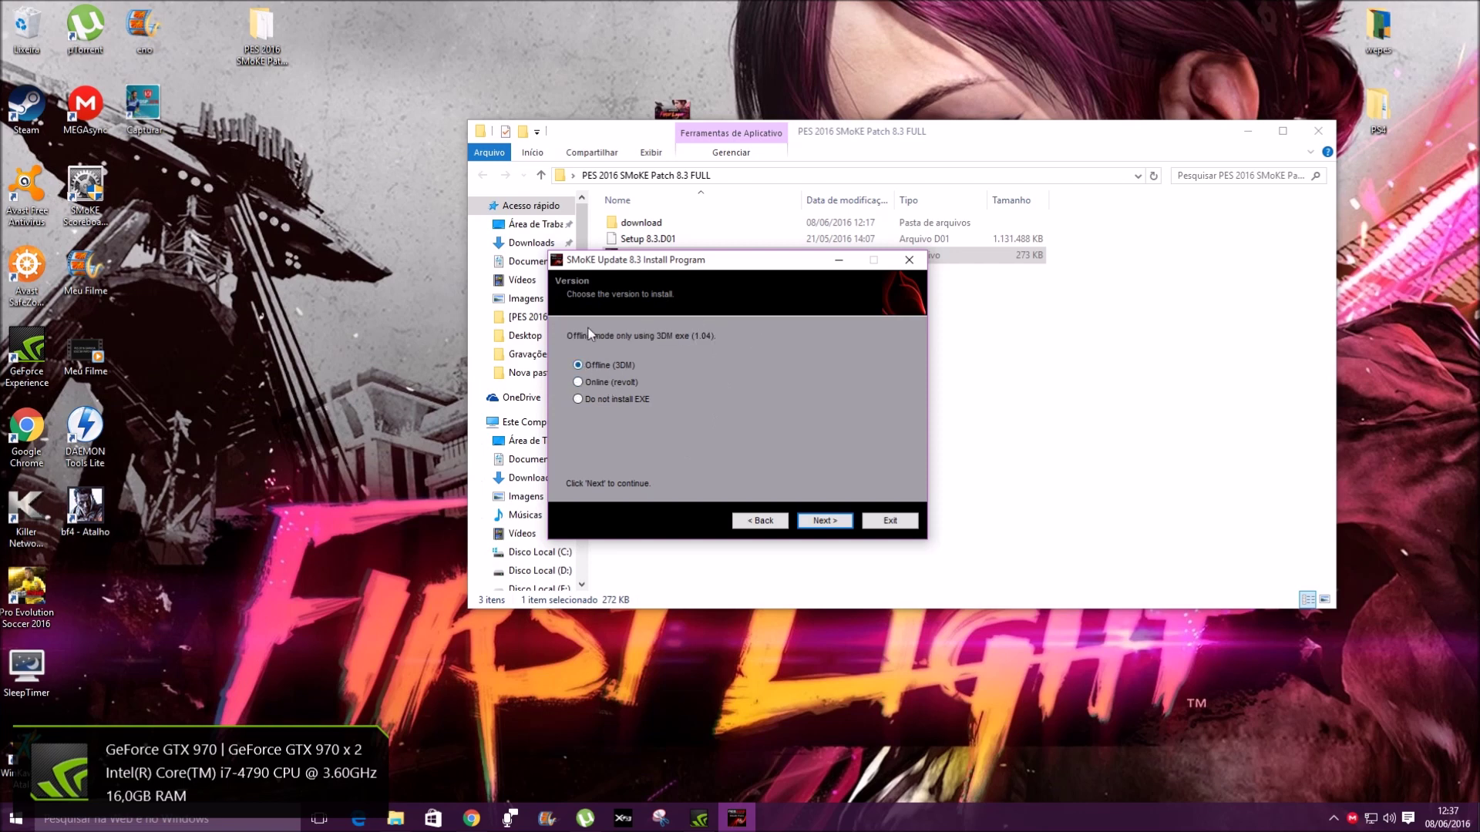
left_click(822, 522)
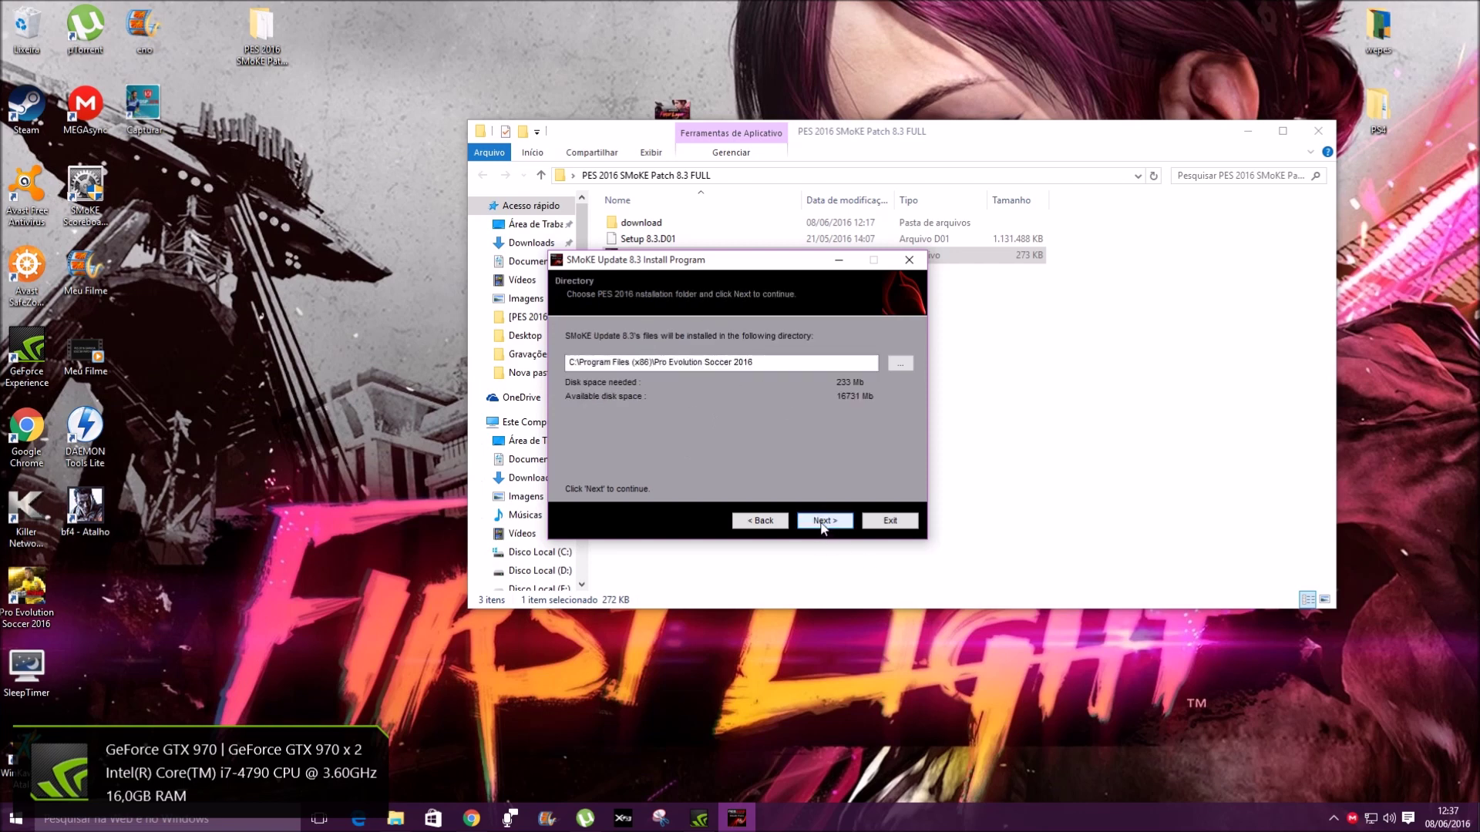
Step: Select the Pro Evolution Soccer 2016 folder in Arquivos de Programas (x86) as the destination and install SMoKE Update 8.3
left_click(903, 367)
mouse_move(845, 374)
left_mouse_down()
mouse_move(845, 414)
mouse_move(844, 397)
left_mouse_up()
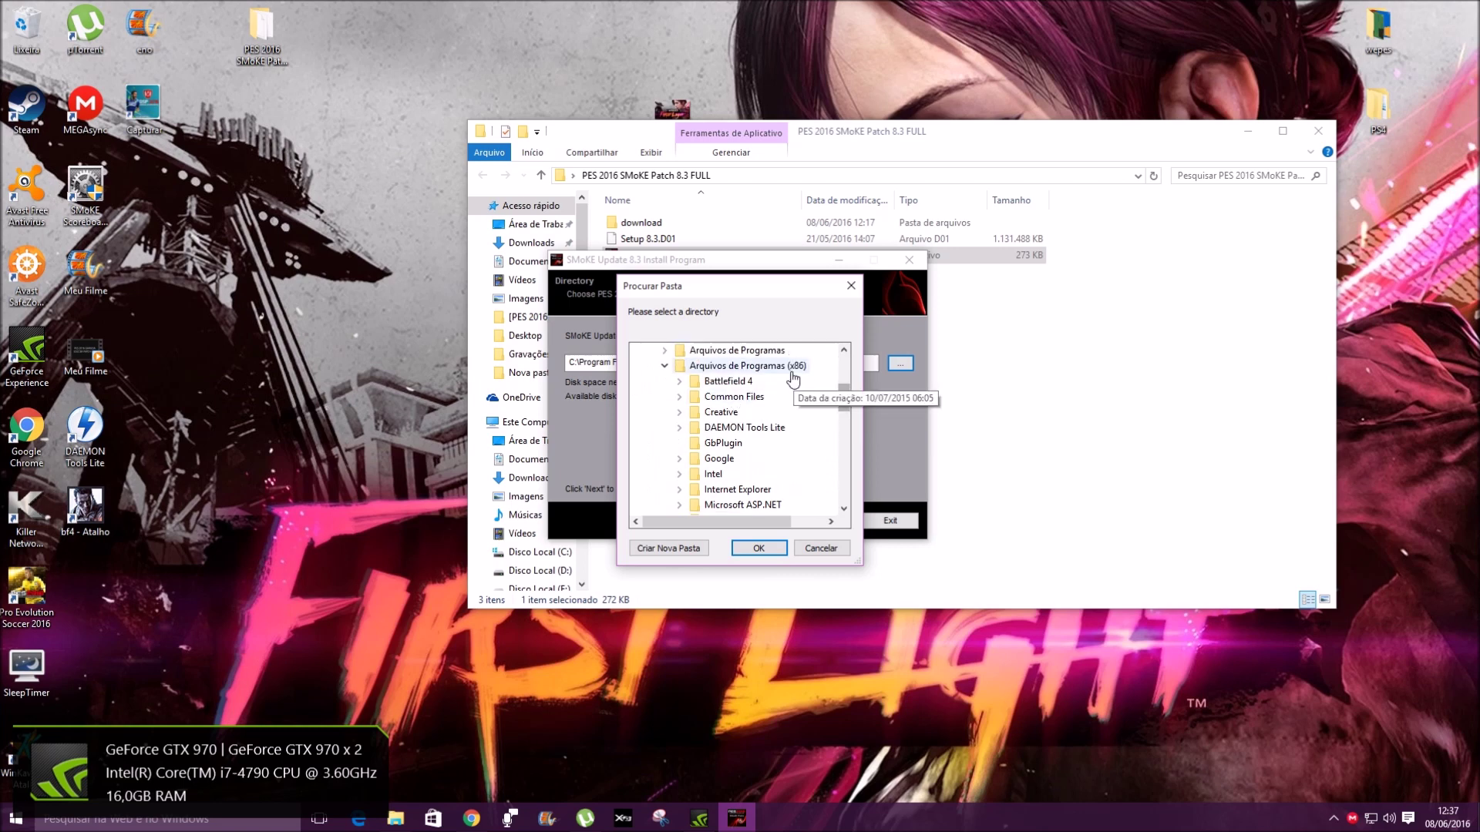
scroll(838, 393, "up", 1)
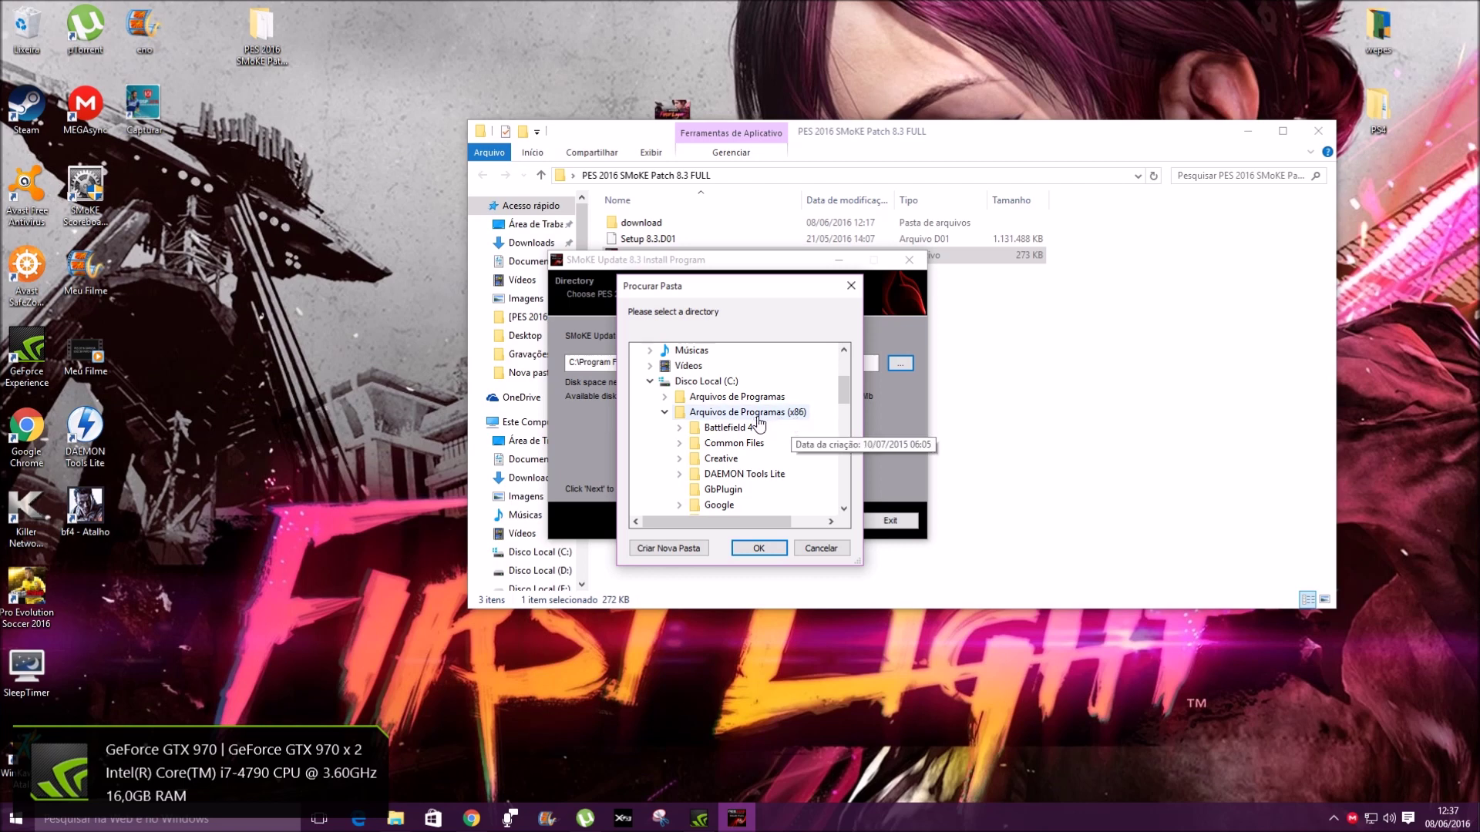
left_click(845, 424)
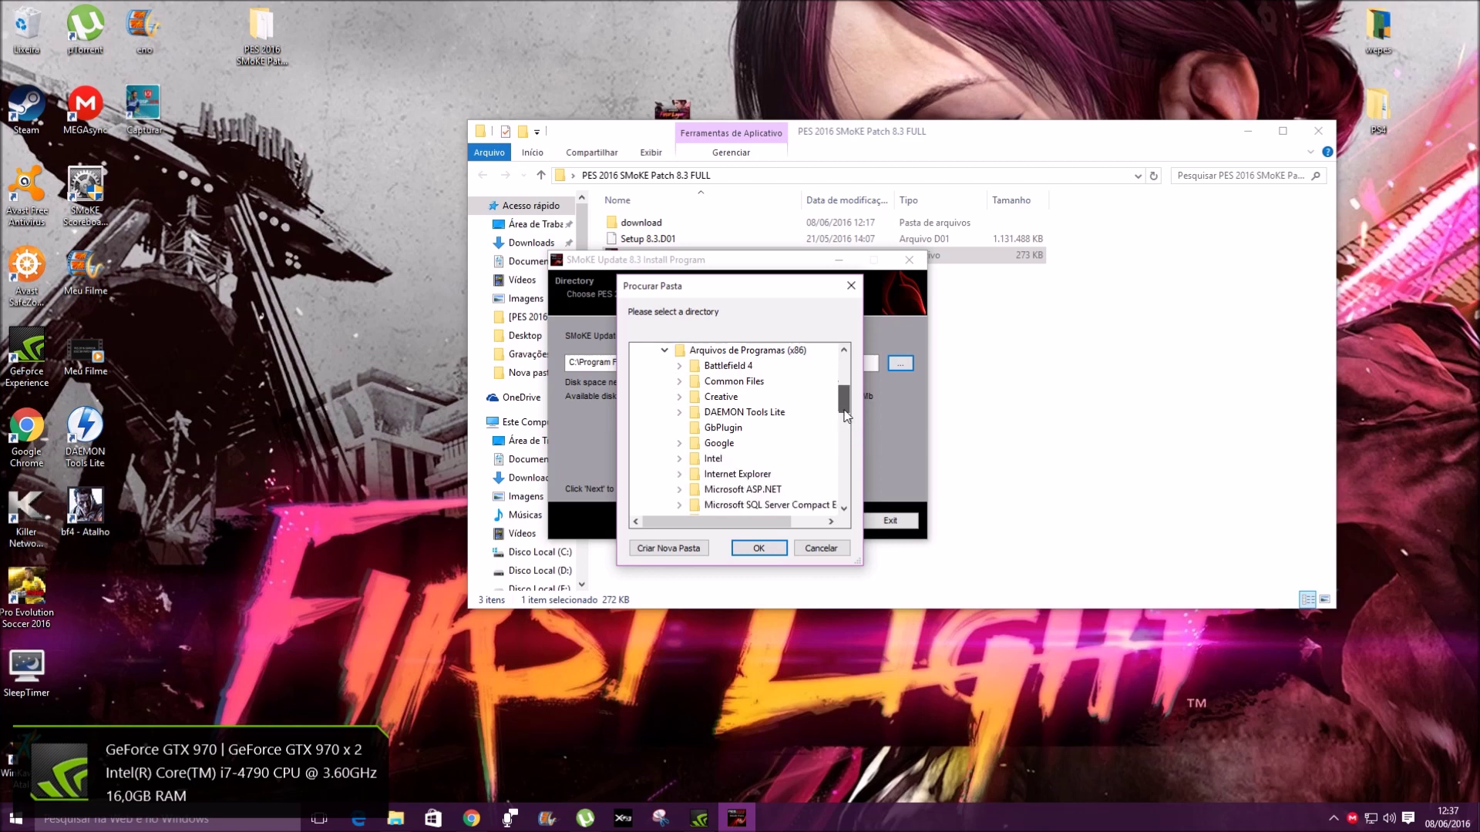
scroll(846, 432, "down", 1)
double_click(773, 429)
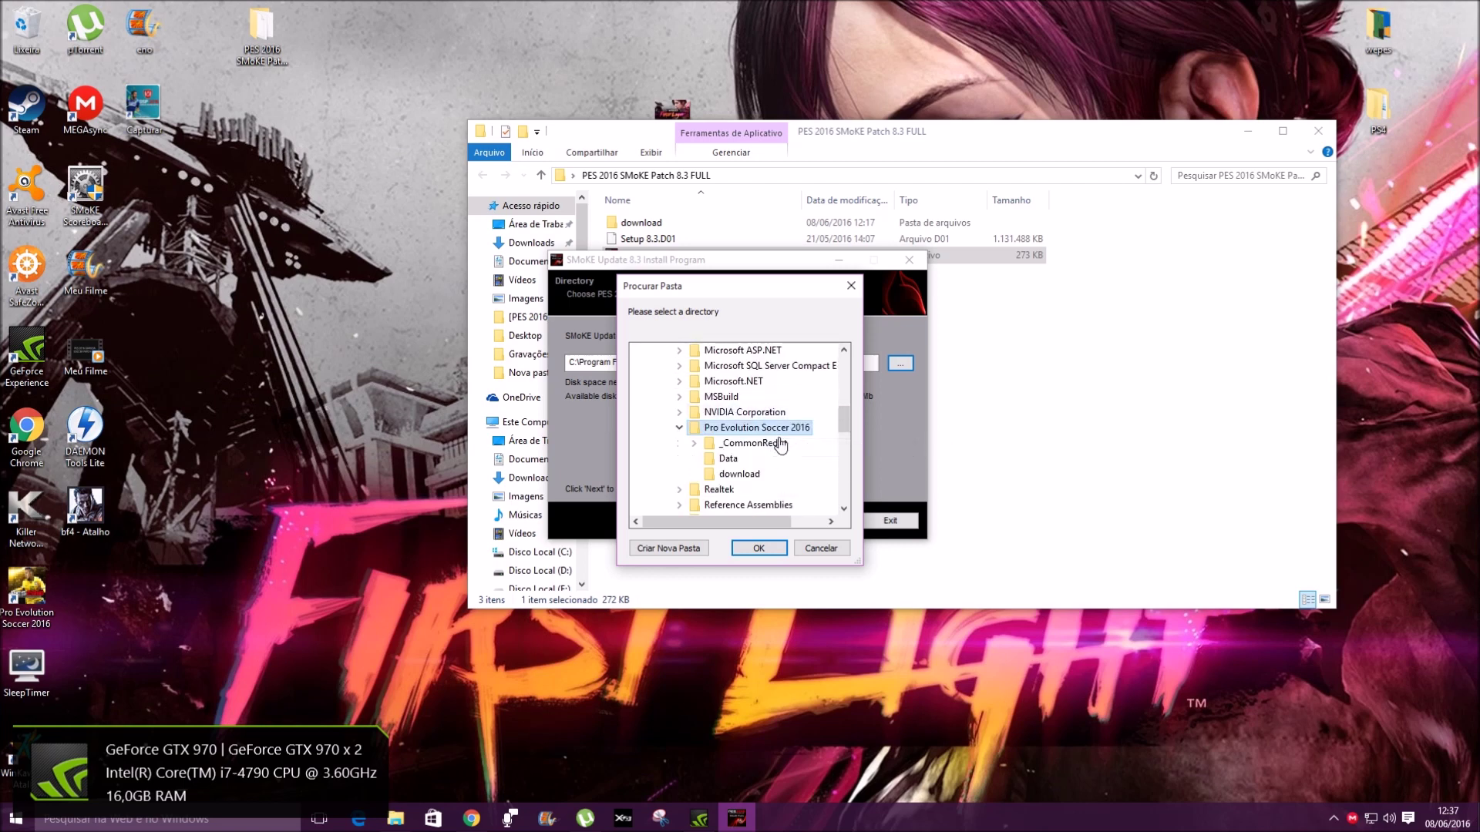
left_click(759, 549)
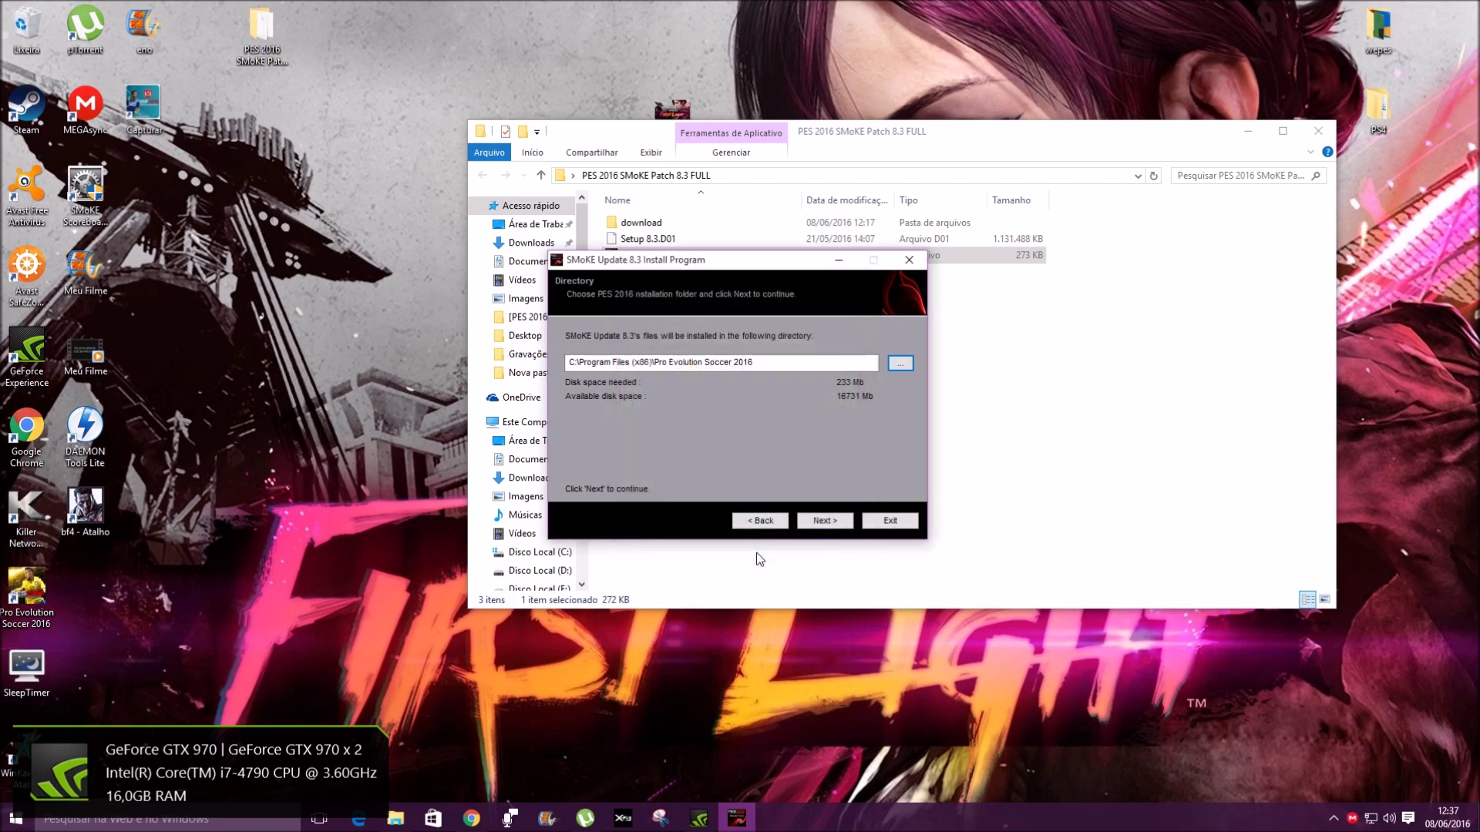
left_click(838, 521)
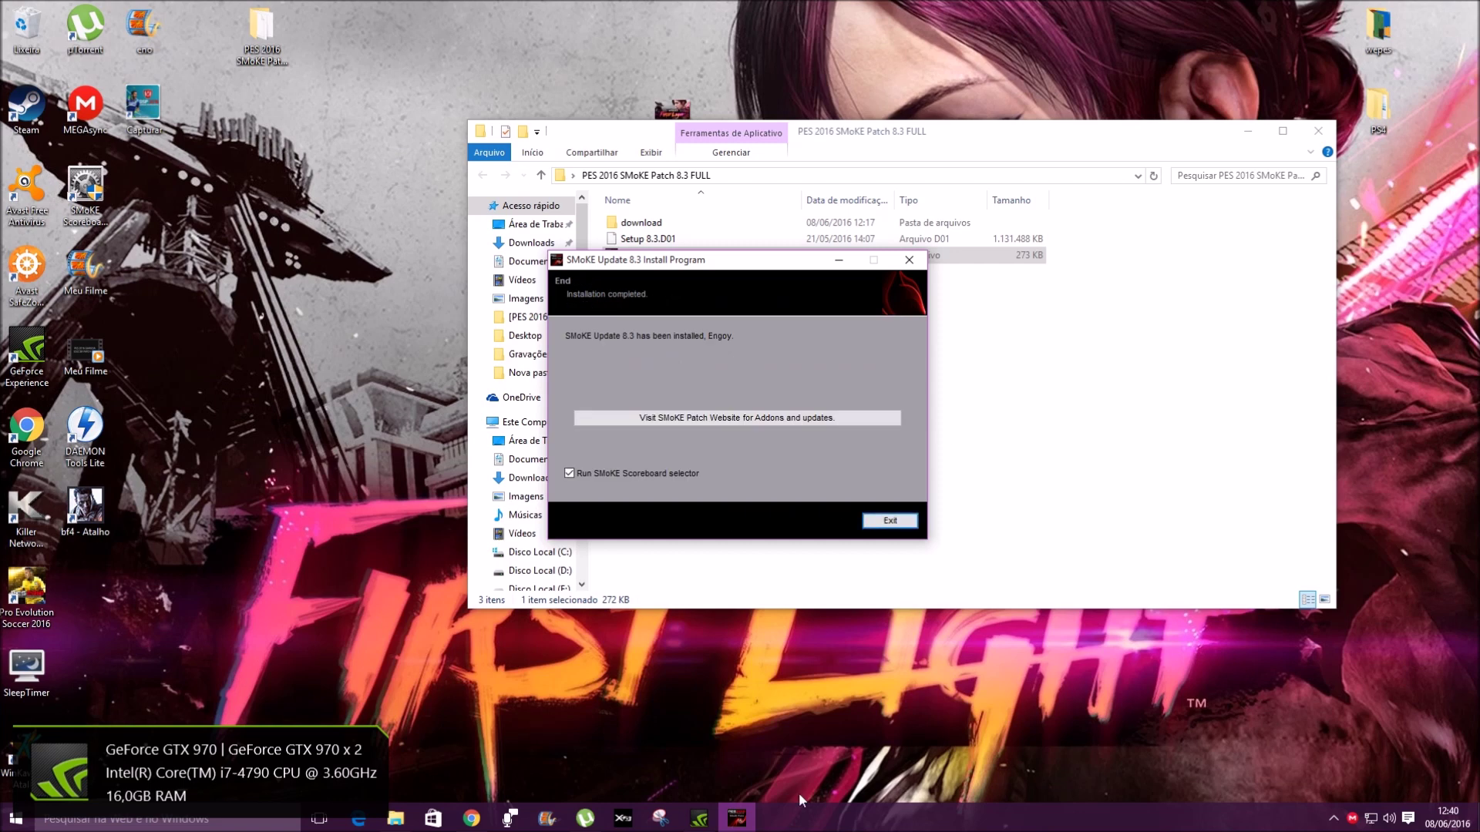
Step: Exit the finished 8.3 installer with the option to run the SMoKE Scoreboard selector enabled
key("Return")
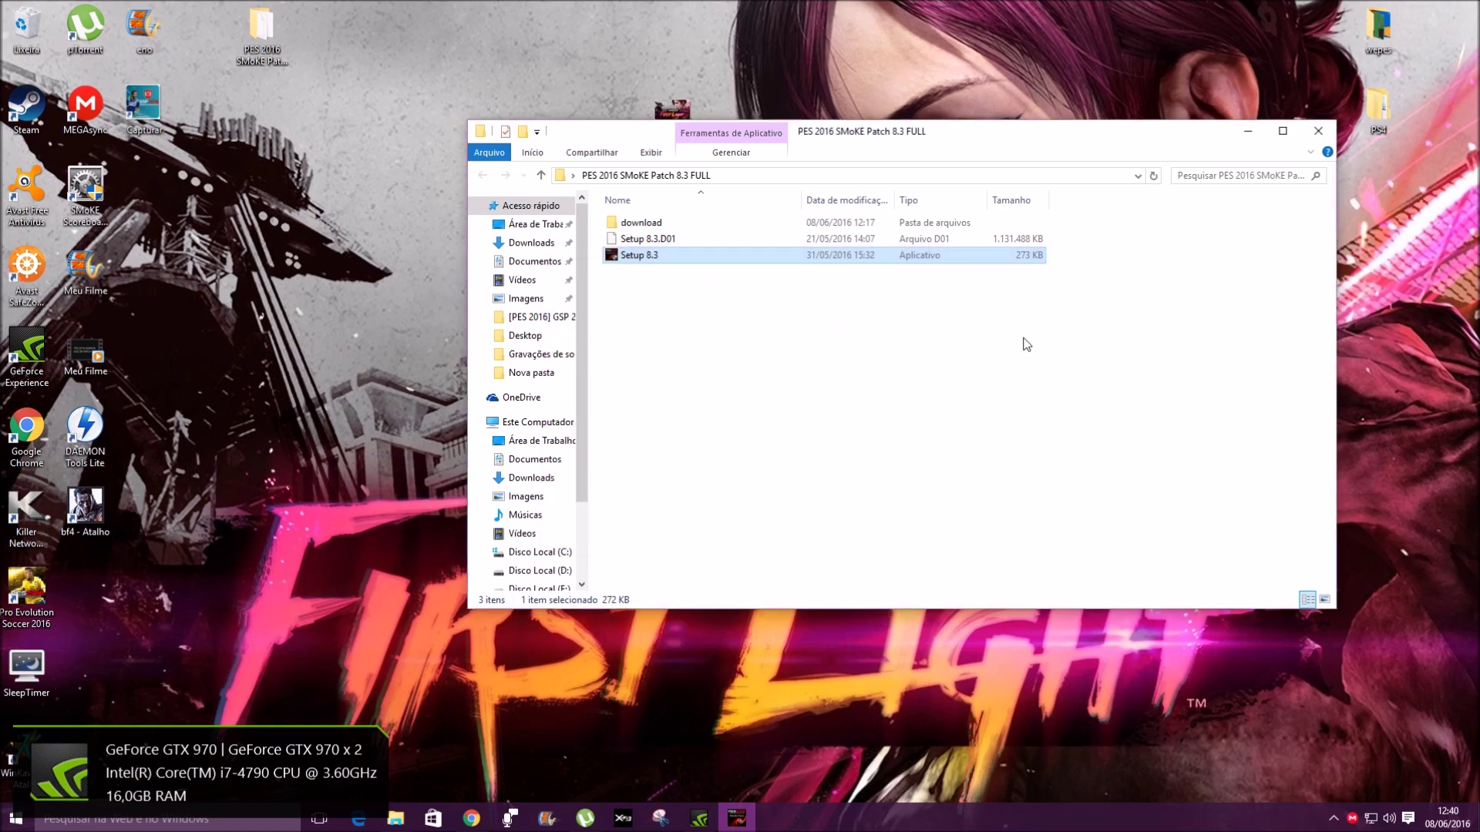
right_click(1025, 340)
left_click(1067, 401)
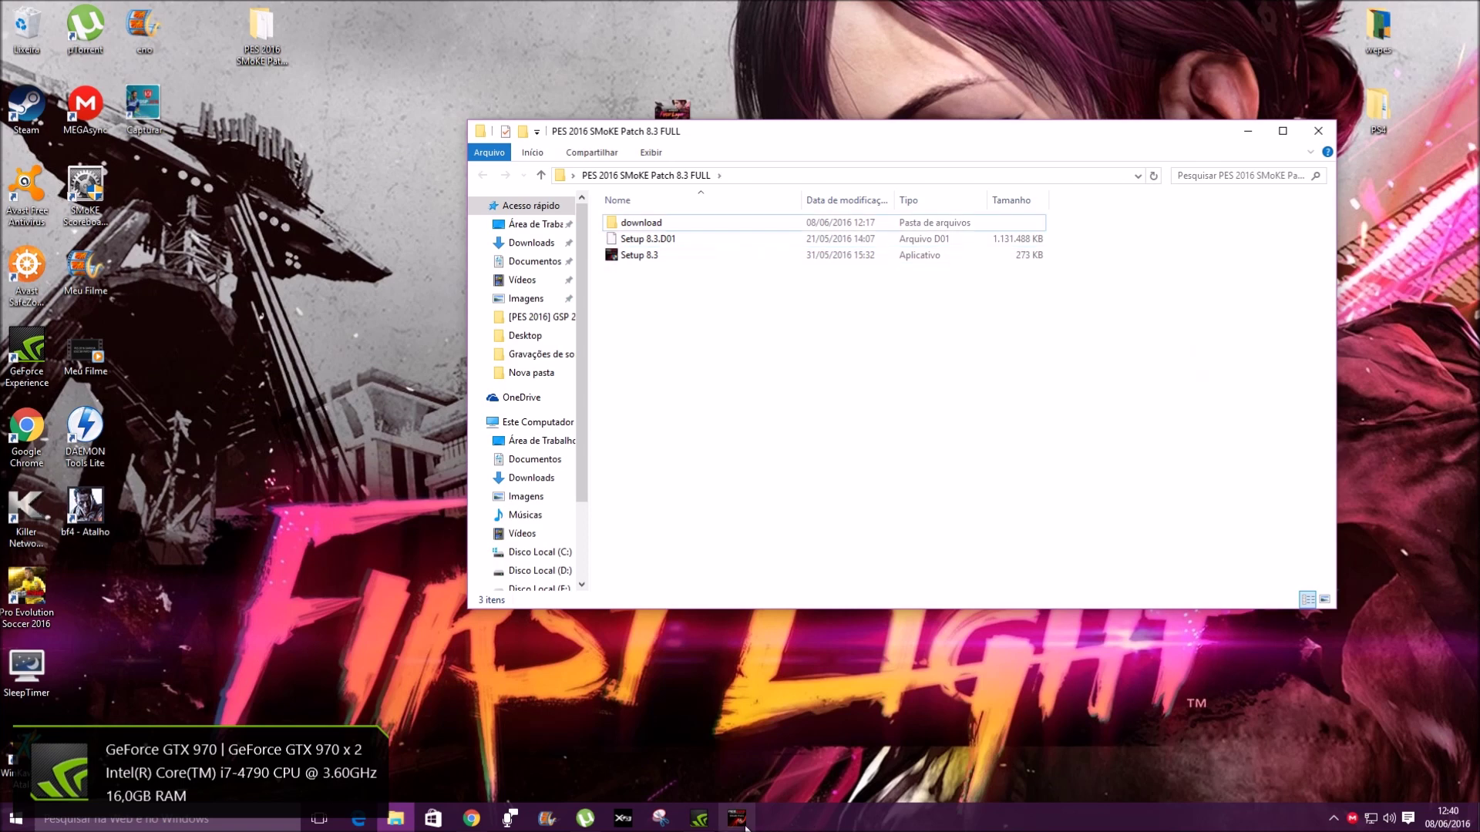
left_click(891, 520)
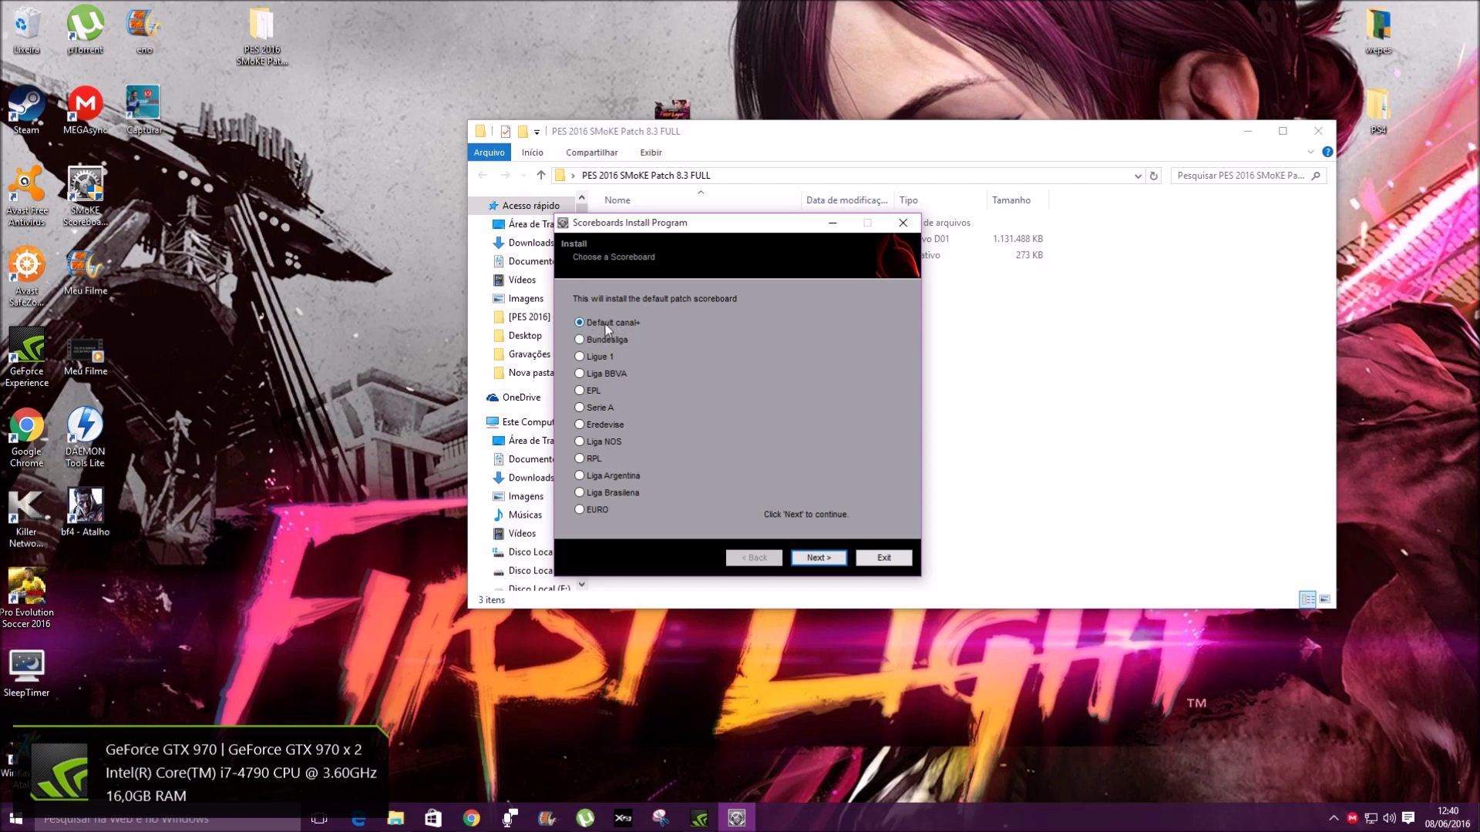
Step: Install the Default canal+ scoreboard in C:\Program Files (x86)\Pro Evolution Soccer 2016 and close the patch folder
left_click(820, 559)
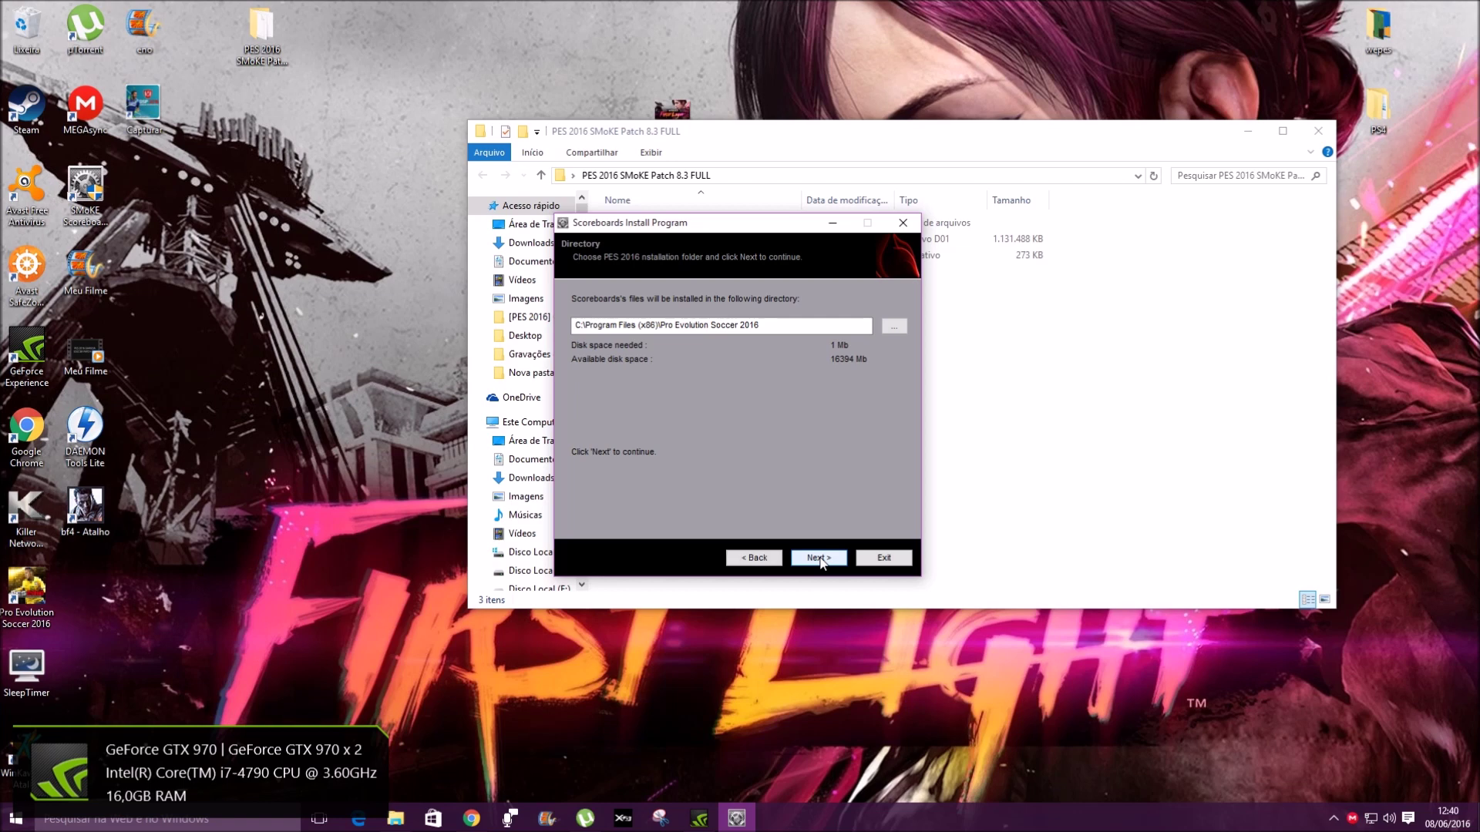
left_click(892, 327)
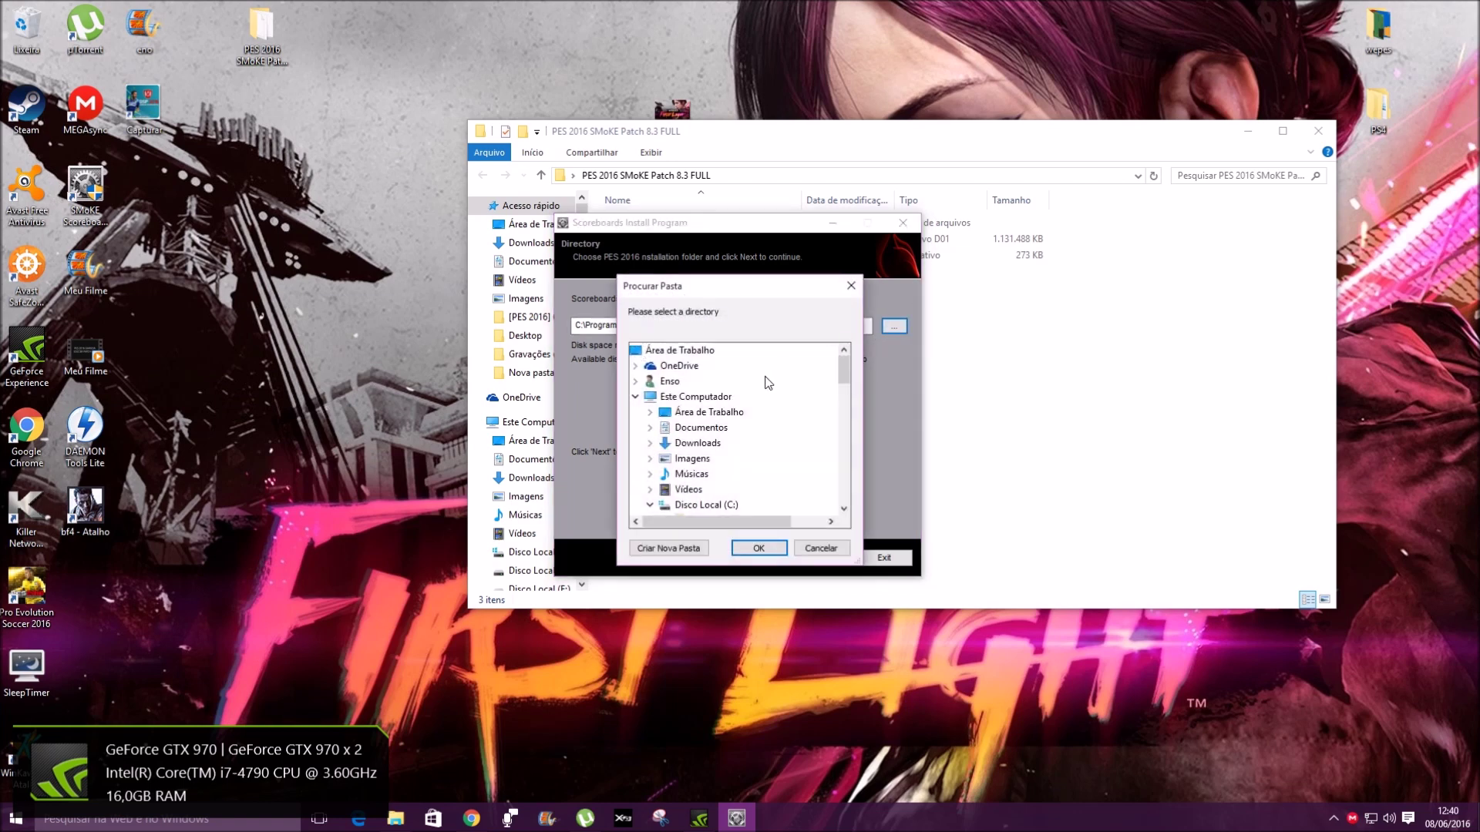
left_click_drag(844, 370, 844, 381)
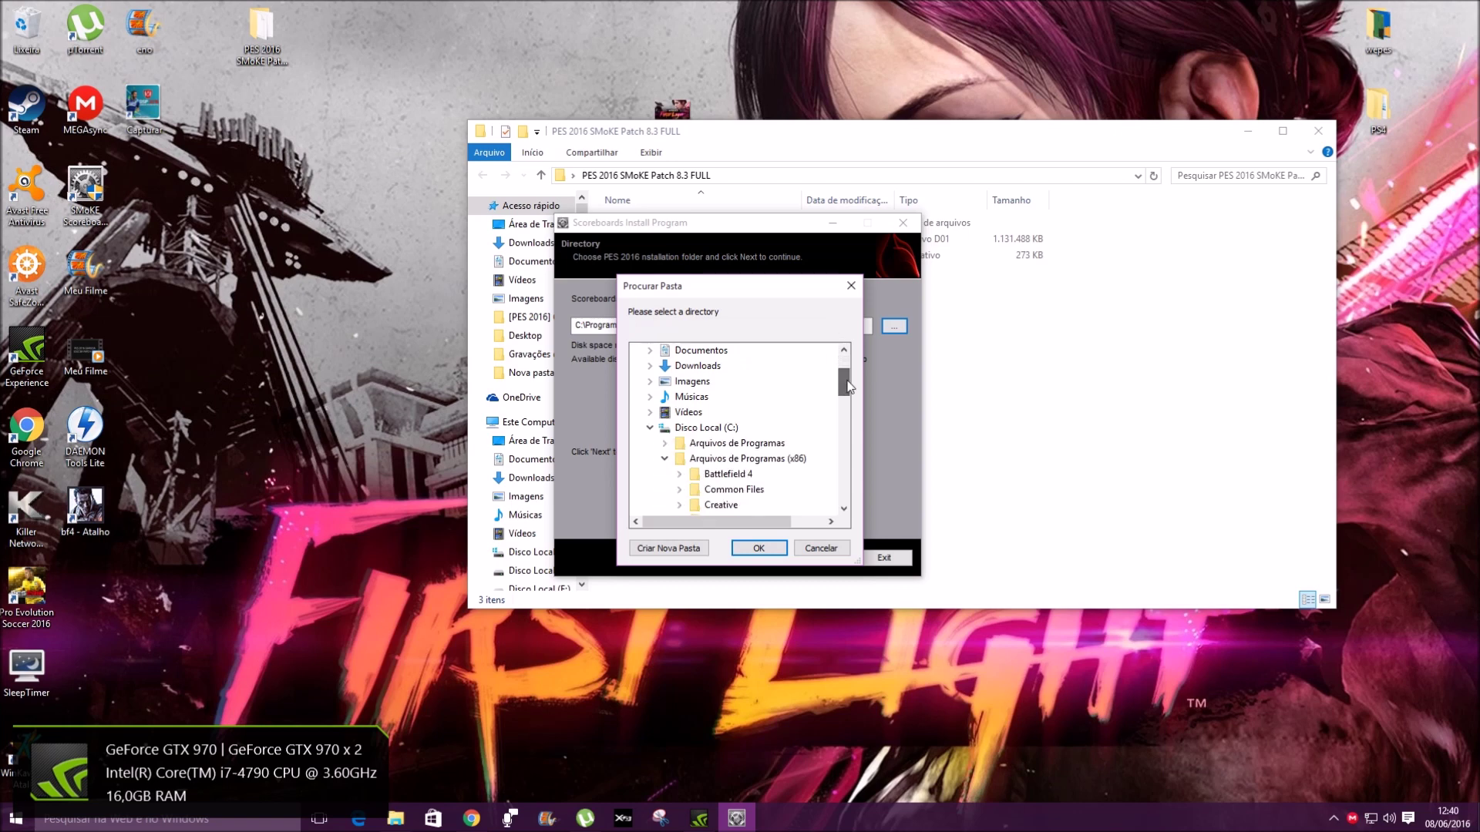
left_click(728, 429)
left_click(793, 460)
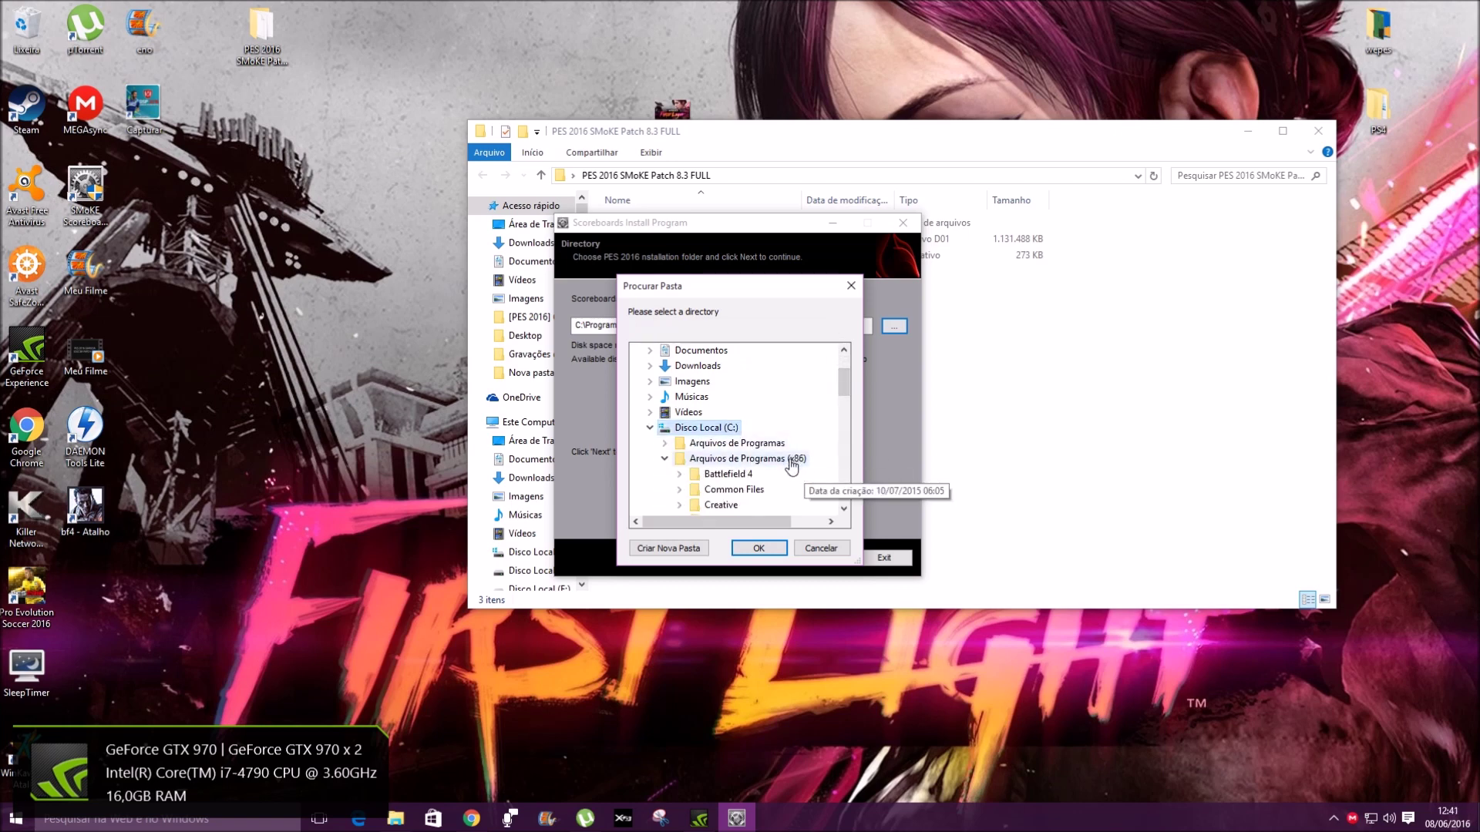
left_click_drag(844, 384, 843, 423)
left_click(799, 429)
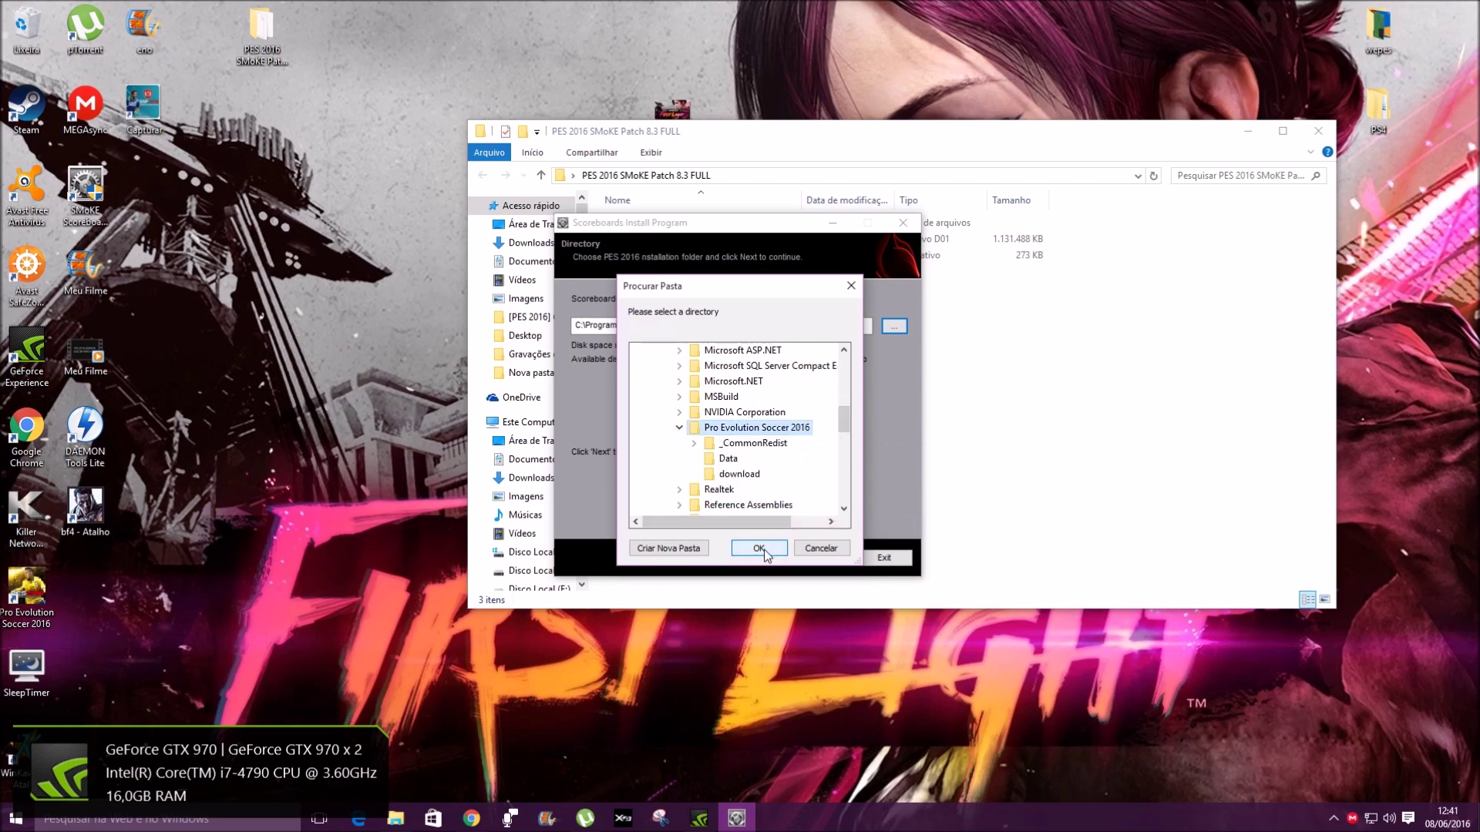
left_click(763, 550)
left_click(822, 557)
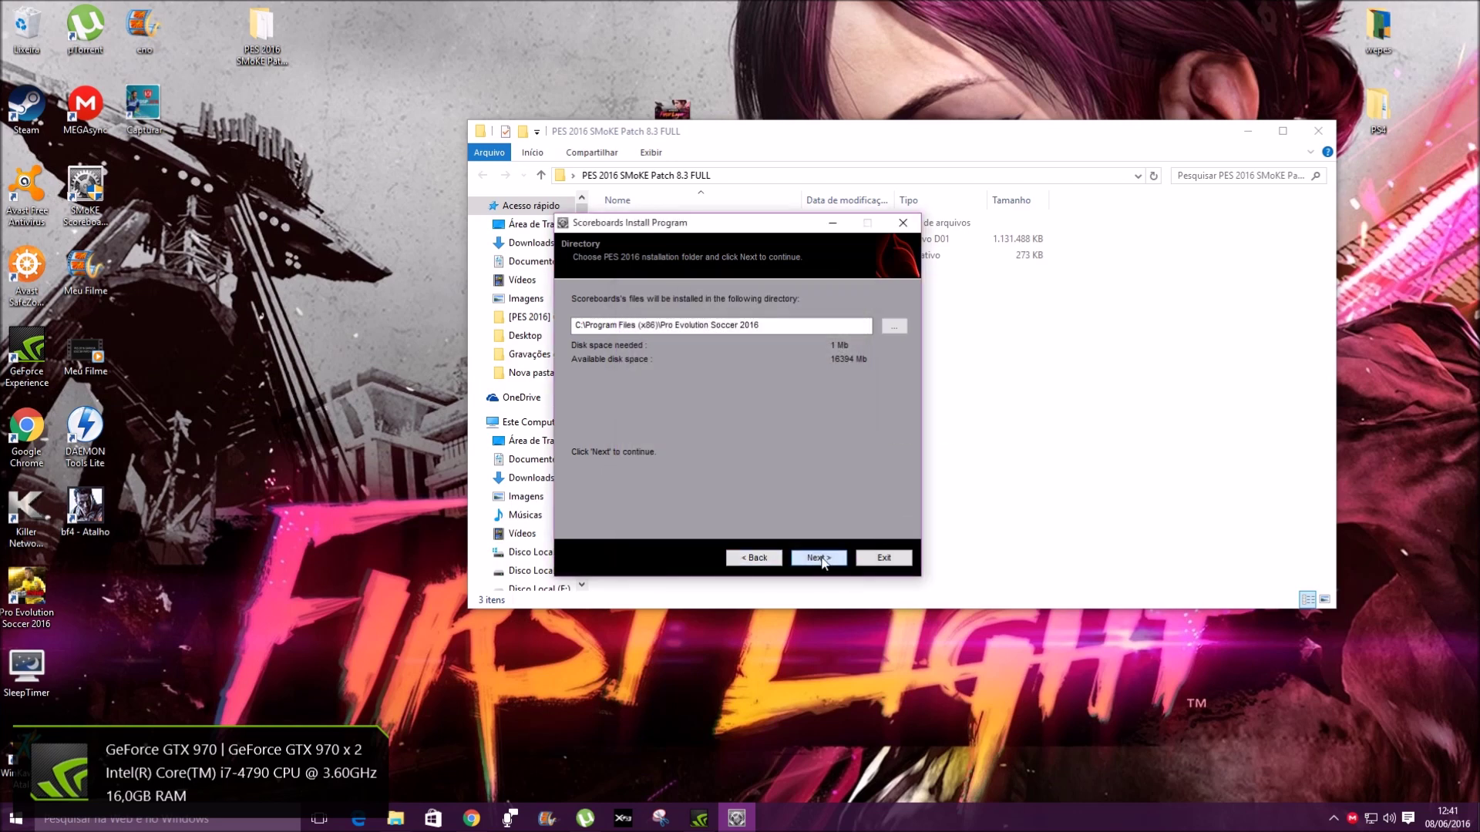
left_click(888, 557)
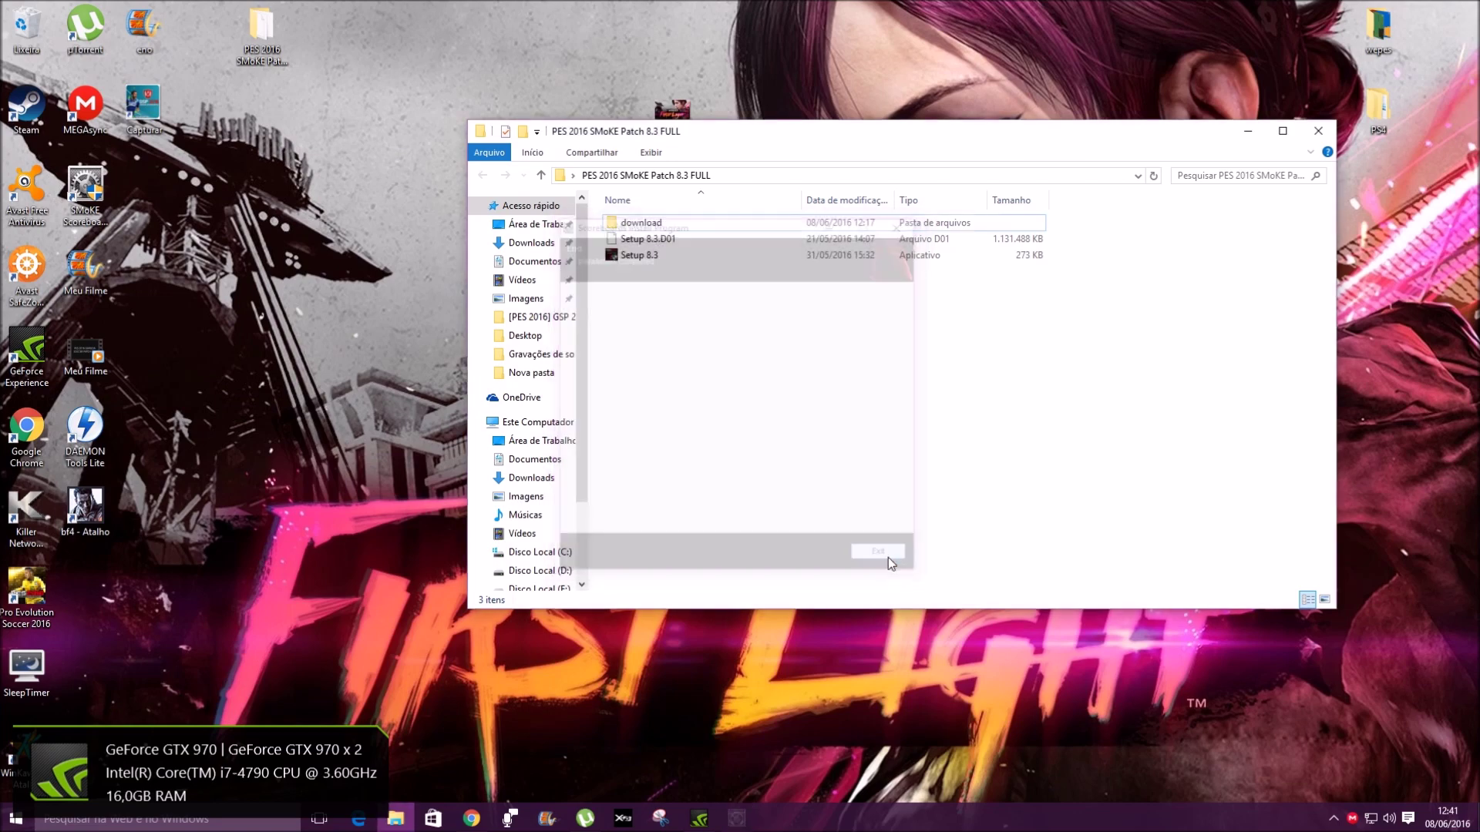
left_click(1318, 130)
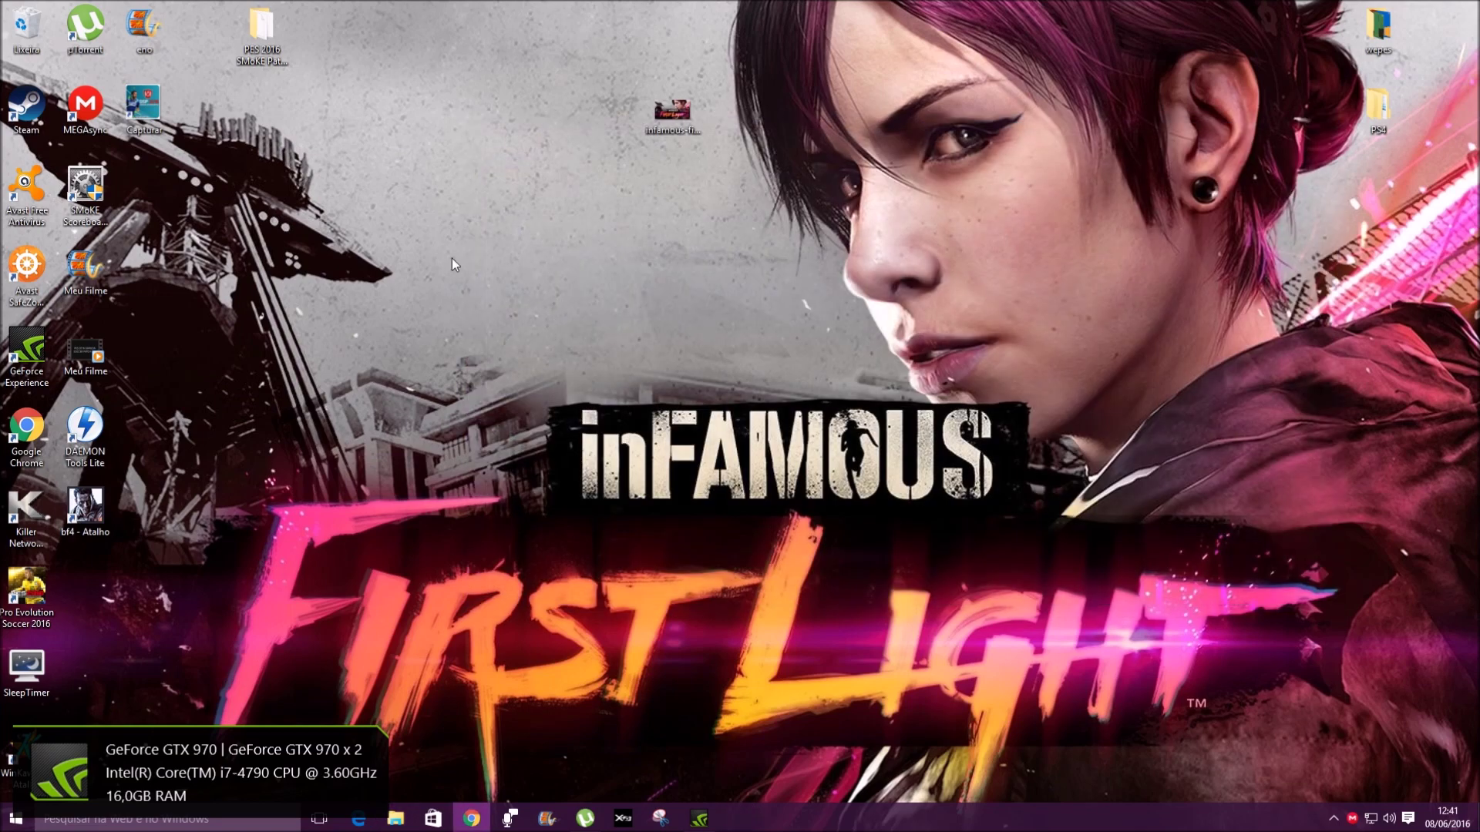
right_click(482, 77)
left_click(509, 122)
right_click(472, 42)
left_click(501, 89)
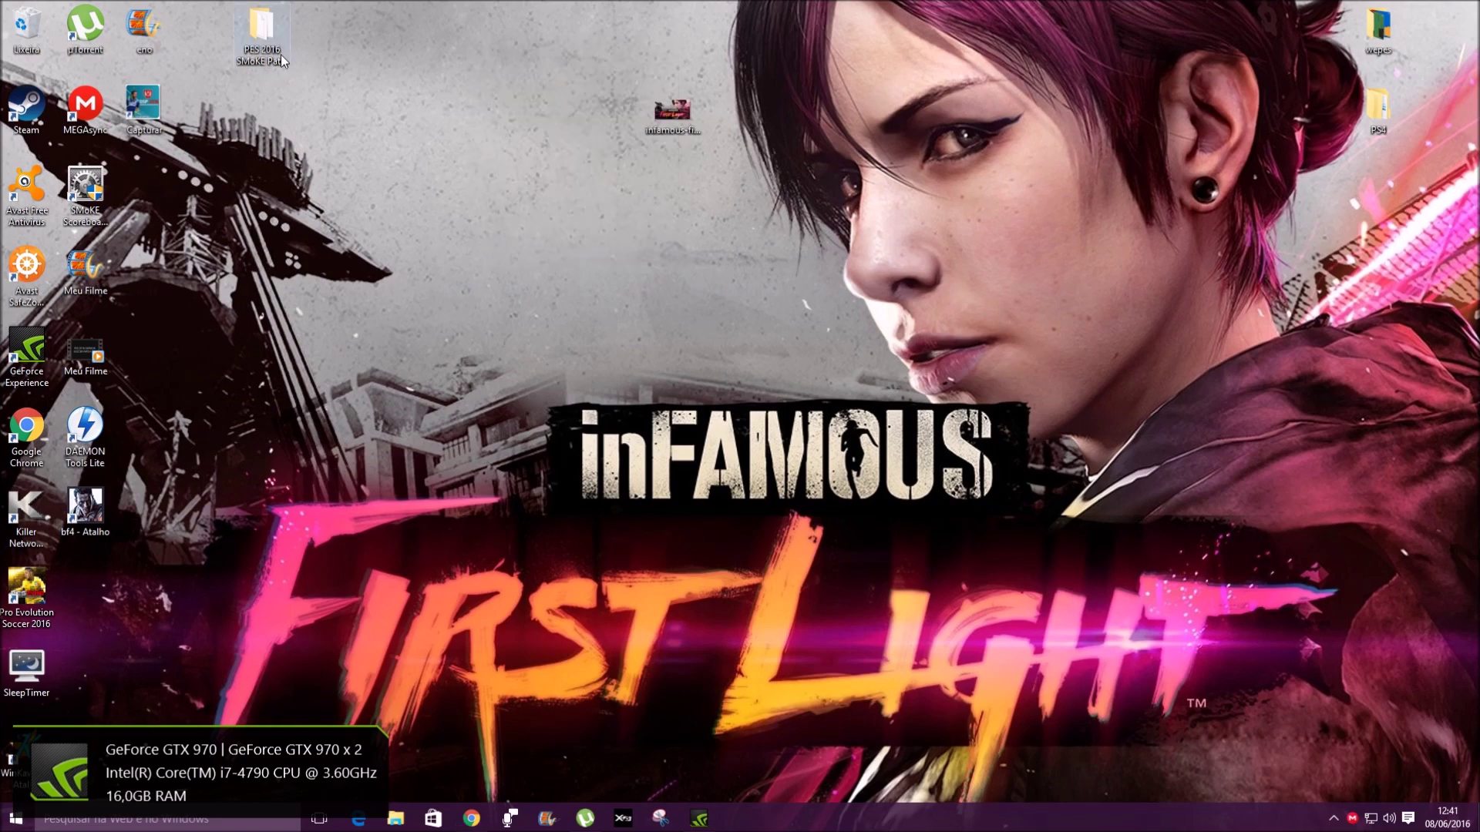
Step: Launch update 8.3.2 from its Downloads folder with permission to make changes, and continue past the change log to the directory selection
left_click(397, 821)
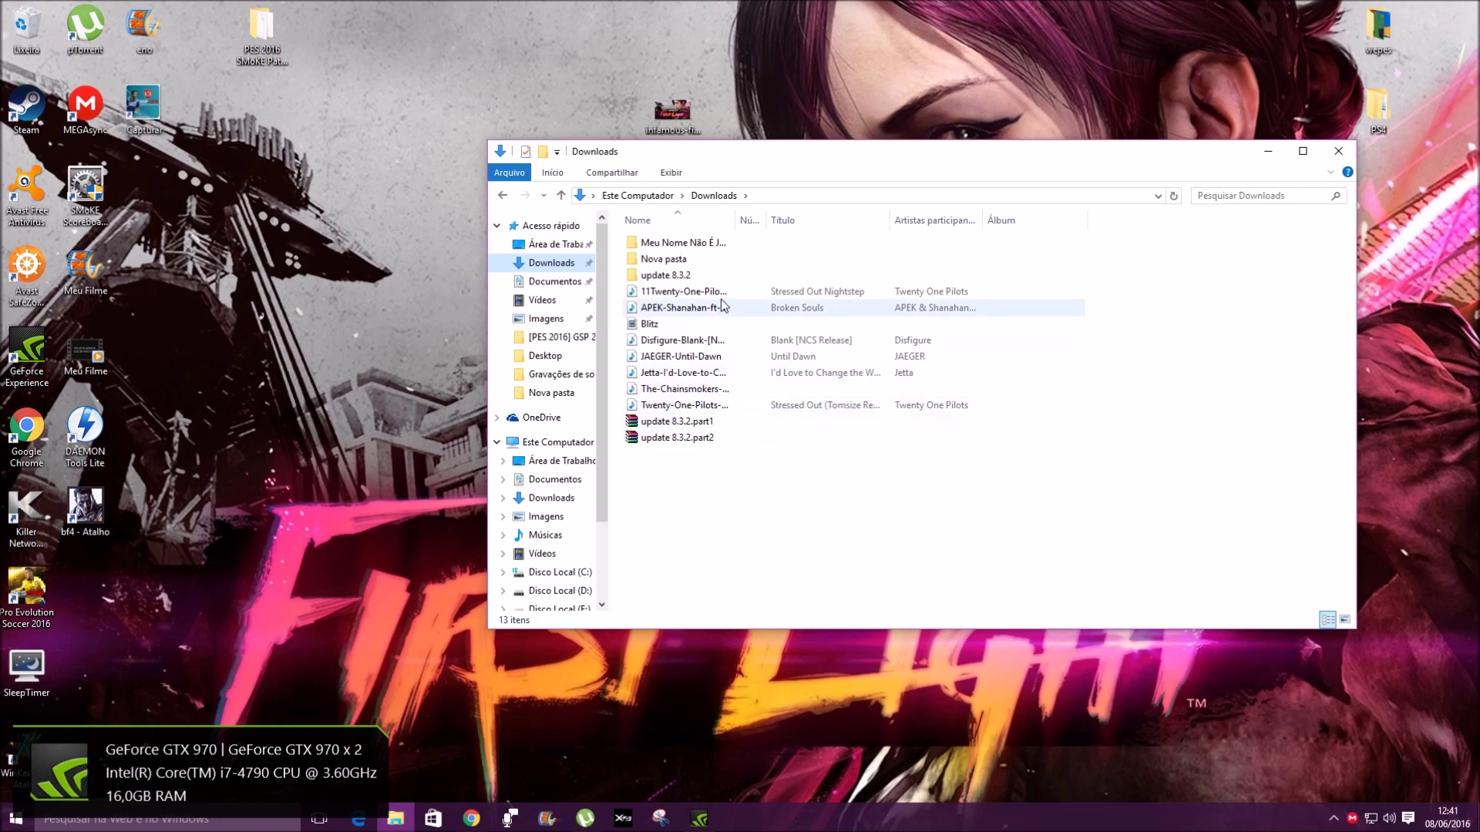
double_click(667, 278)
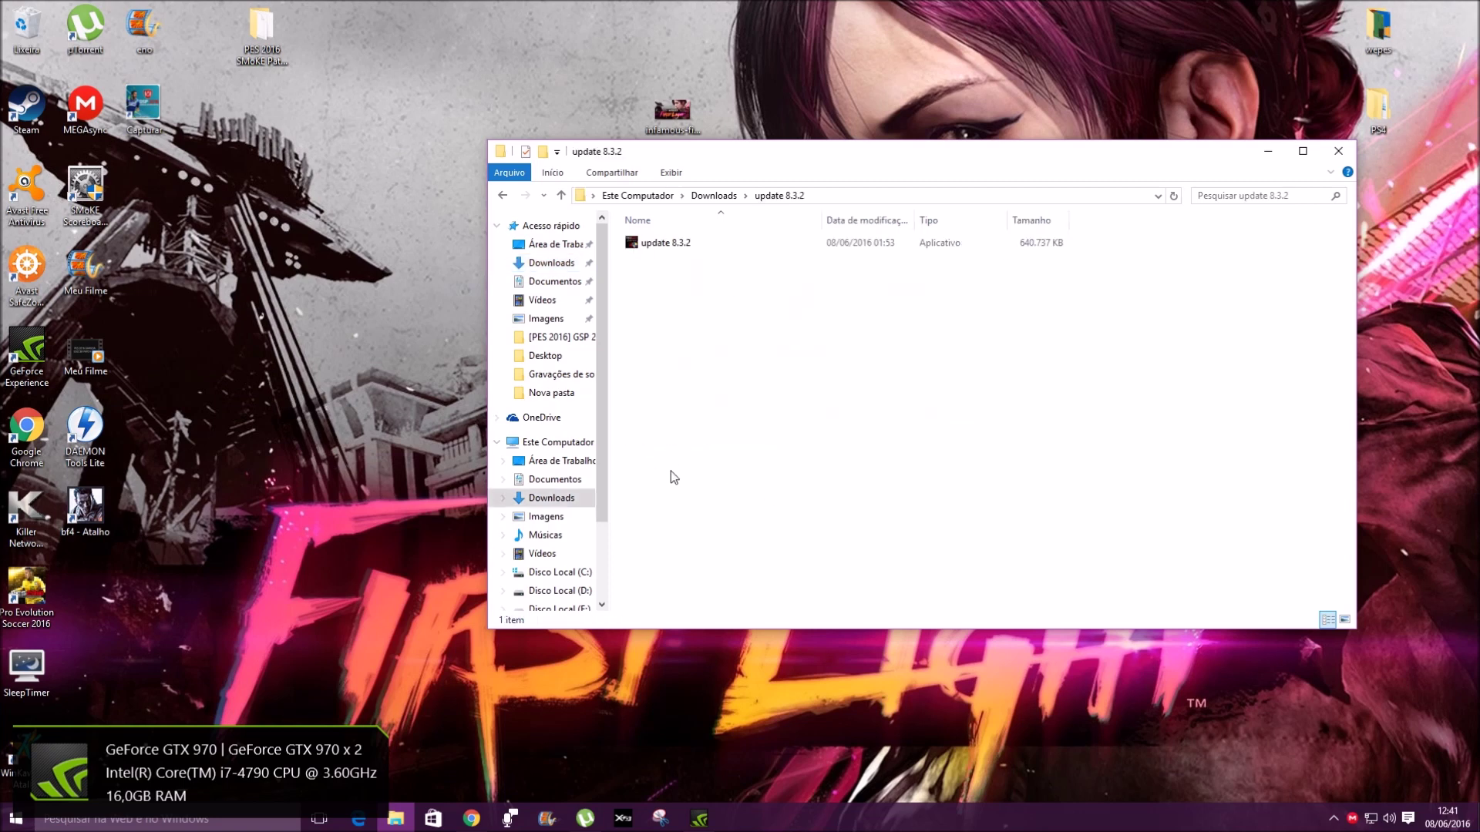
left_click(683, 251)
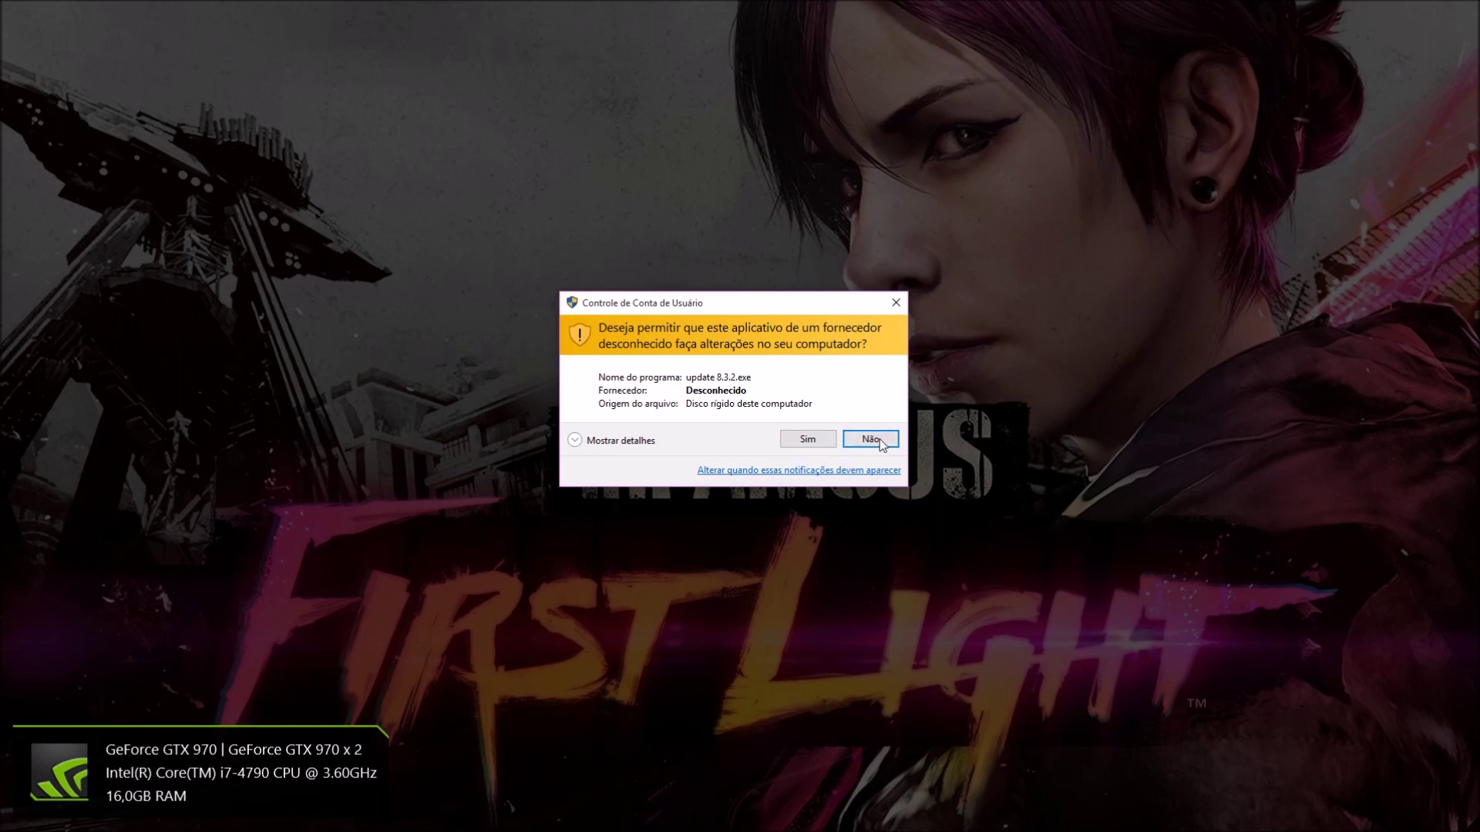
left_click(808, 441)
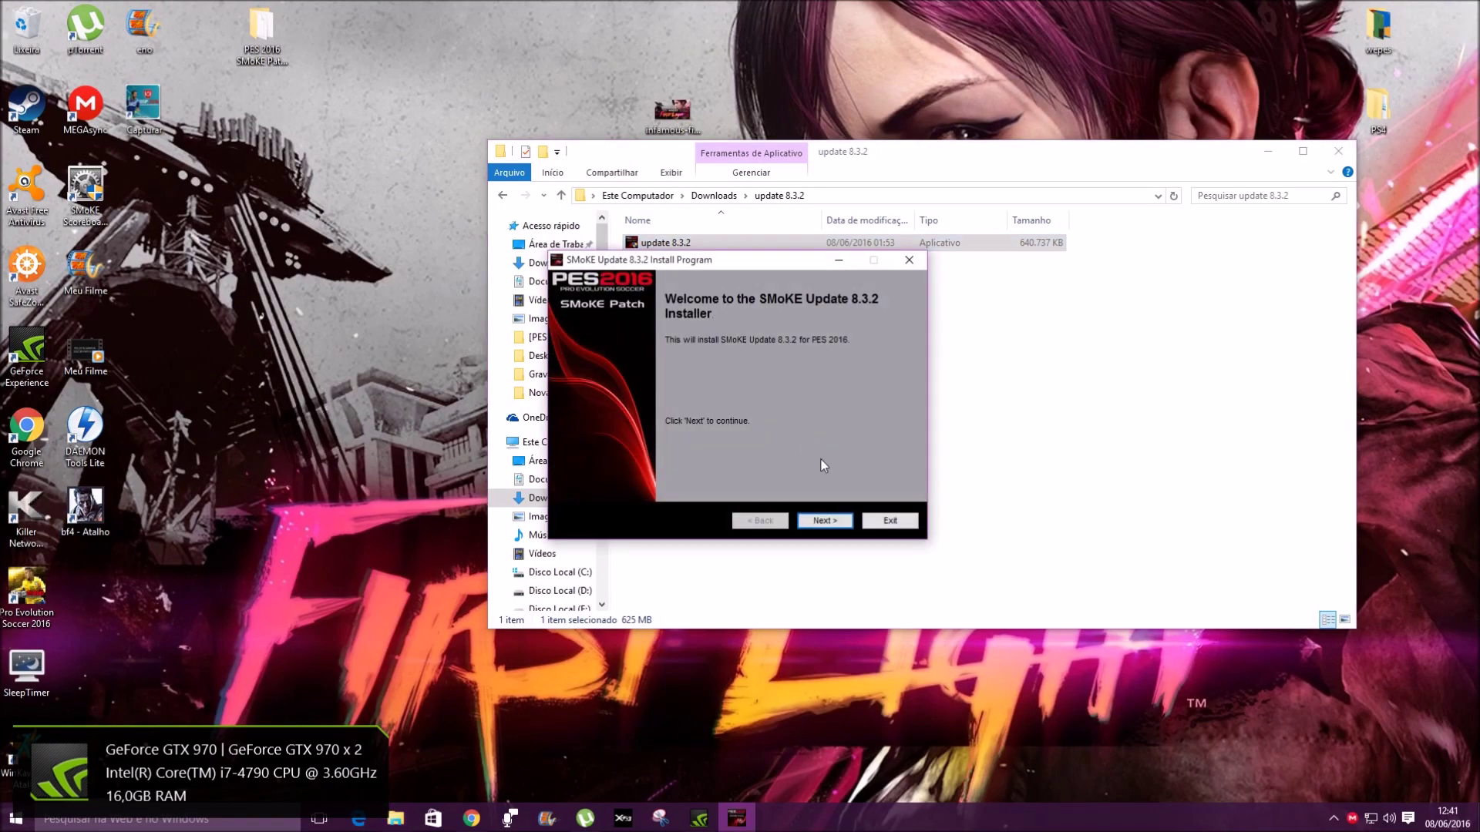
left_click(823, 522)
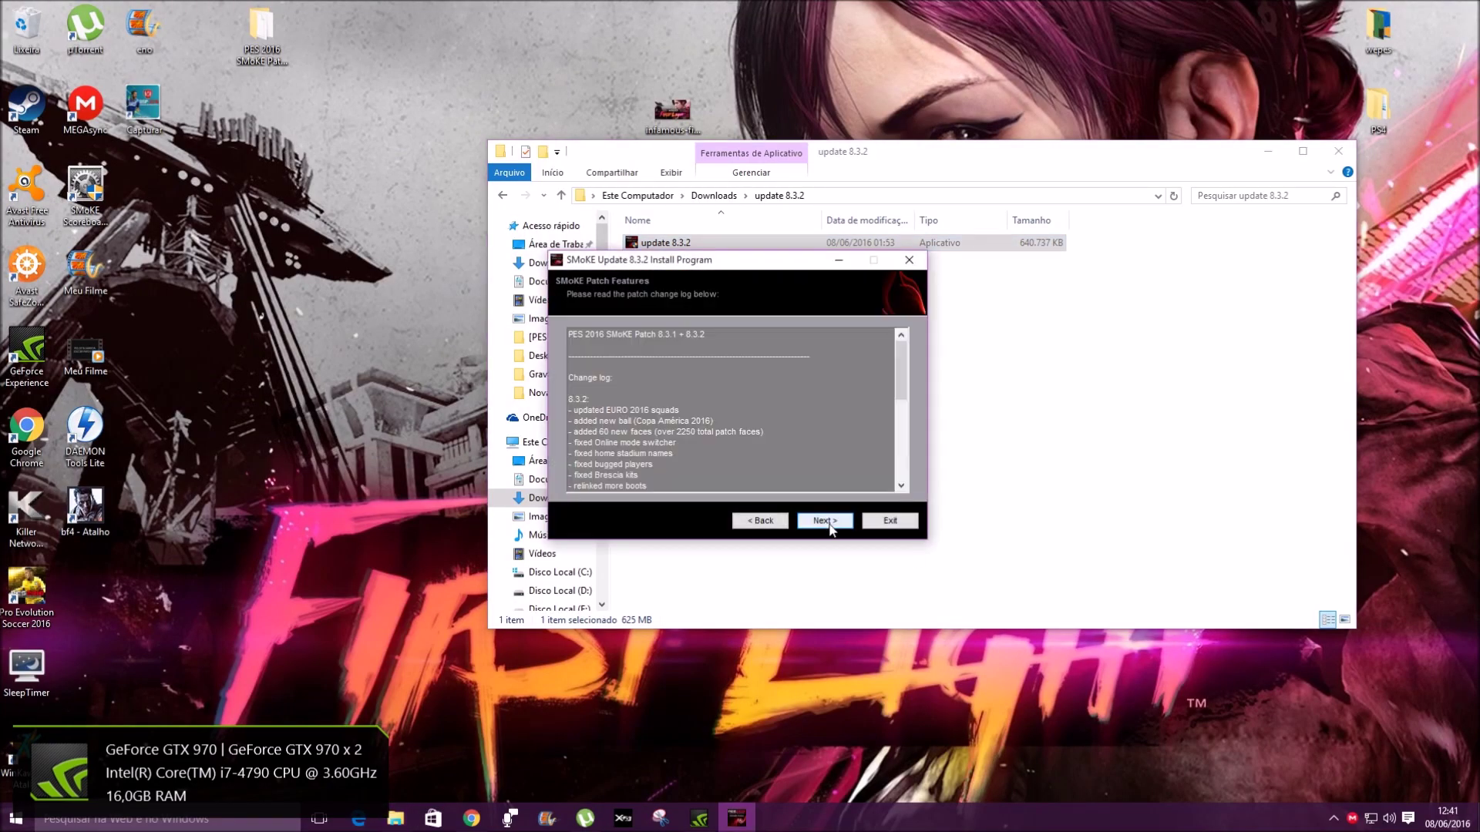
left_click(829, 522)
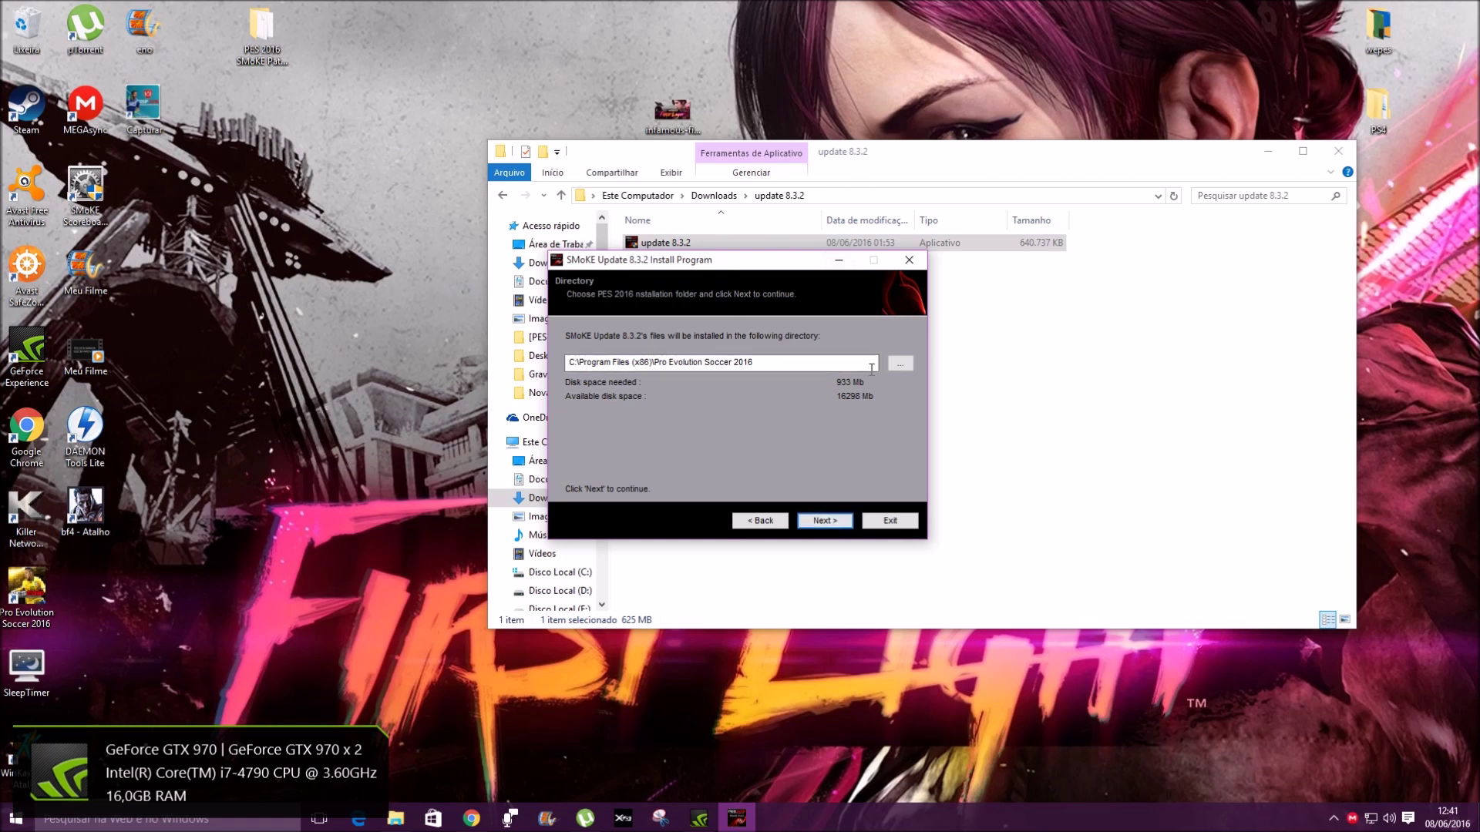
Step: Select the Pro Evolution Soccer 2016 folder in Arquivos de Programas (x86) as the destination, install SMoKE Update 8.3.2 and exit the installer
left_click(899, 364)
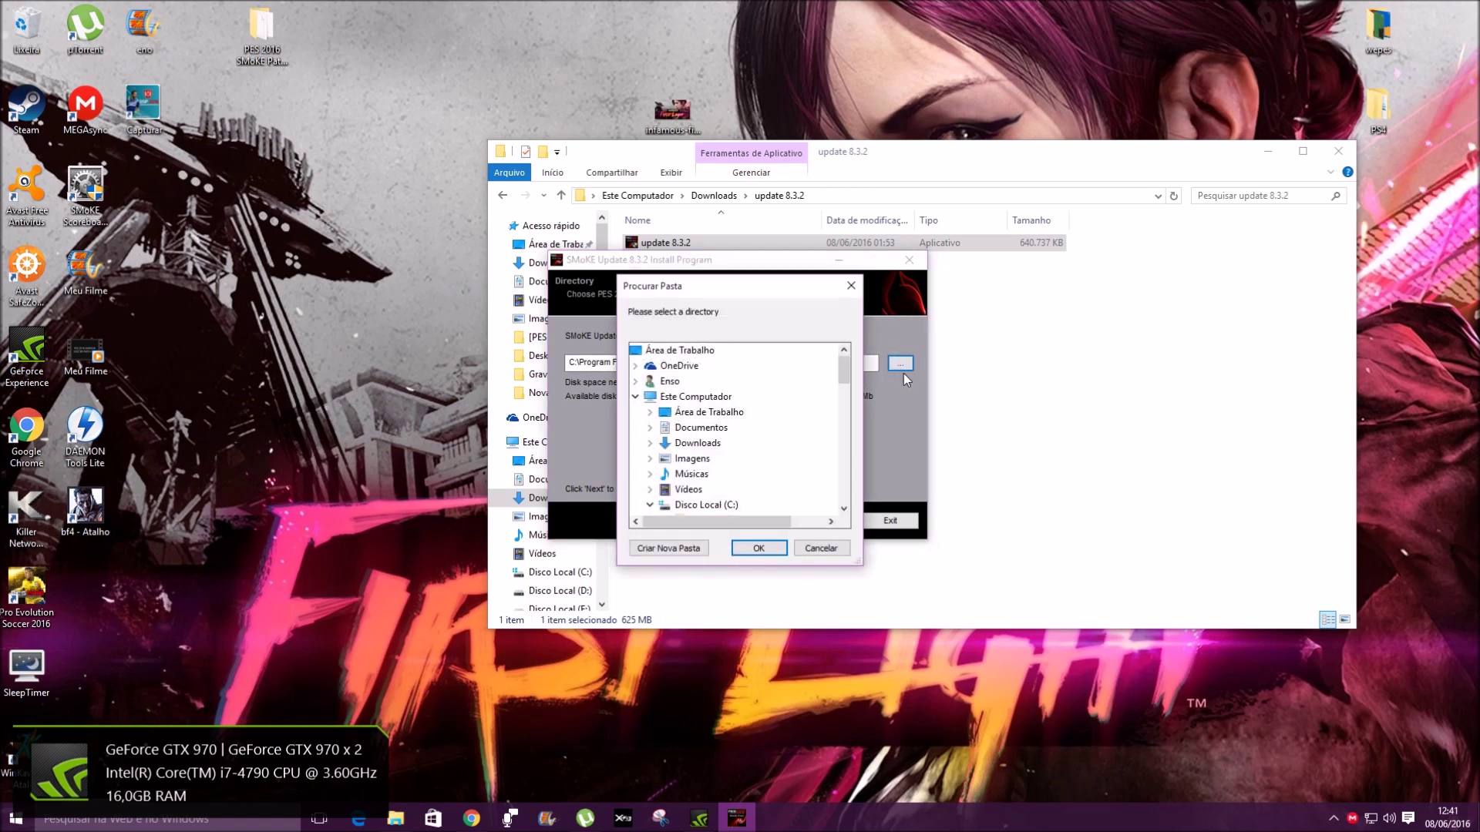
scroll(844, 389, "down", 2)
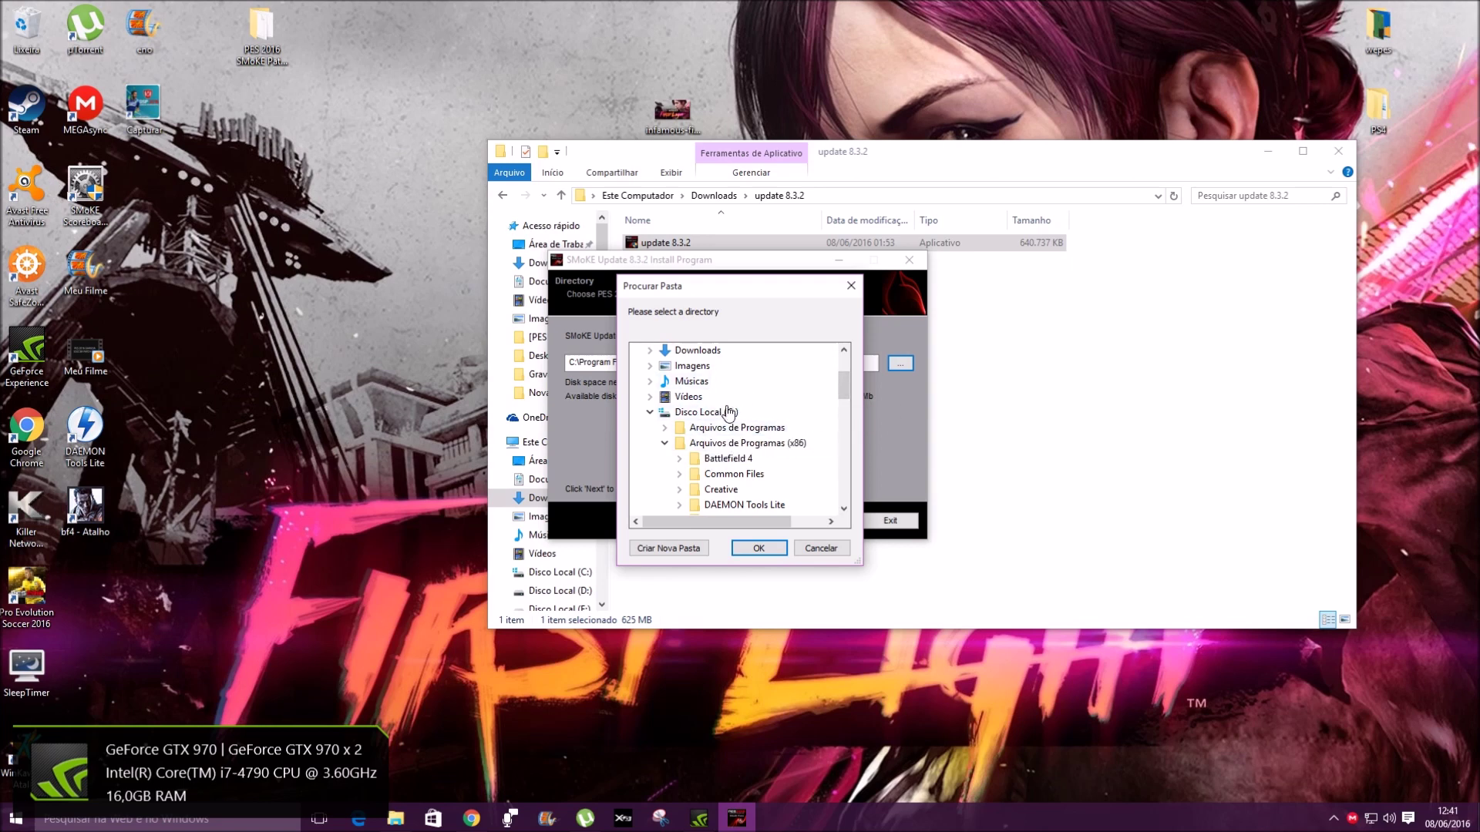
left_click(721, 416)
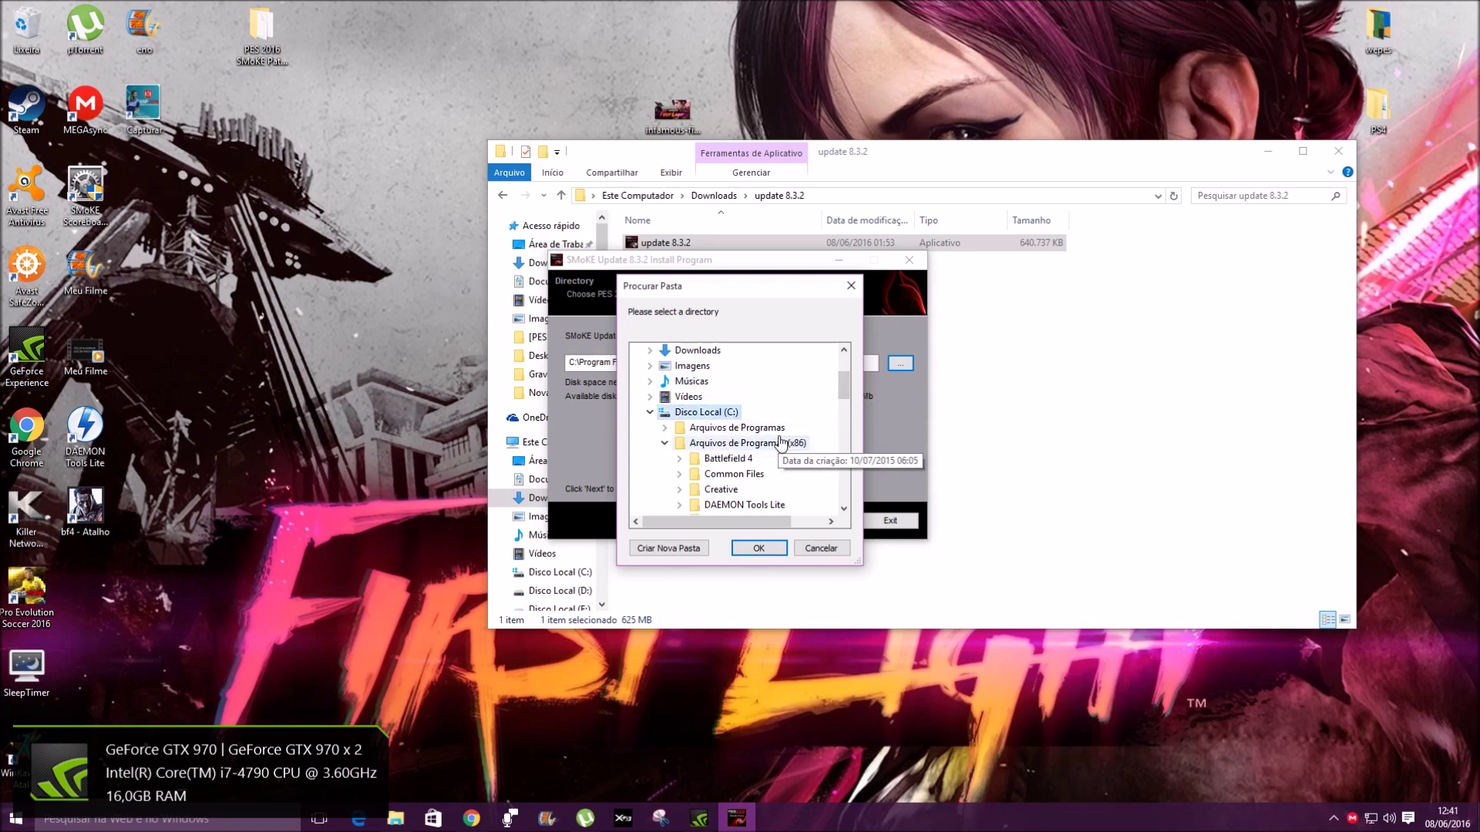
left_click(781, 446)
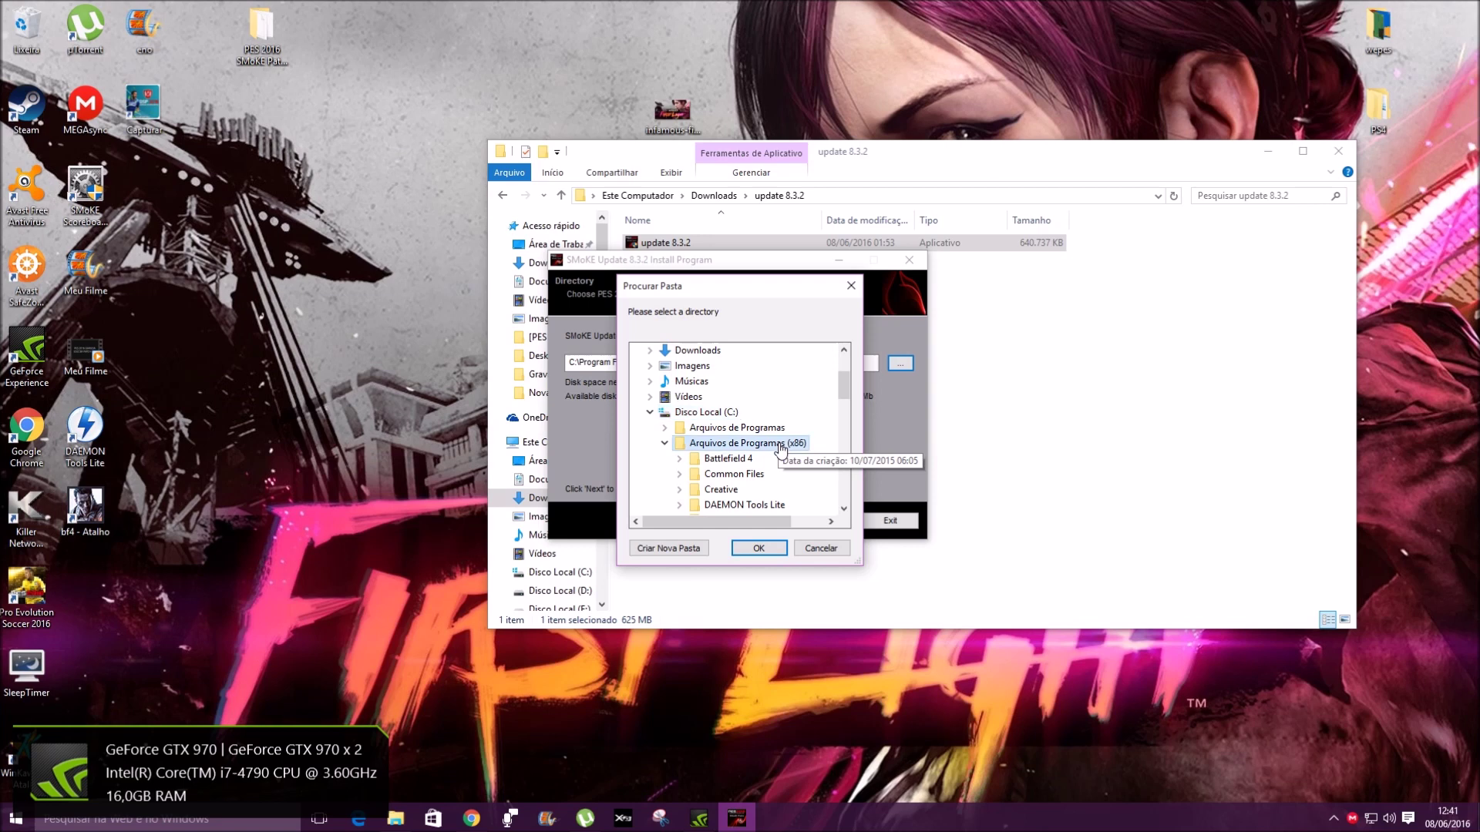
scroll(808, 469, "down", 4)
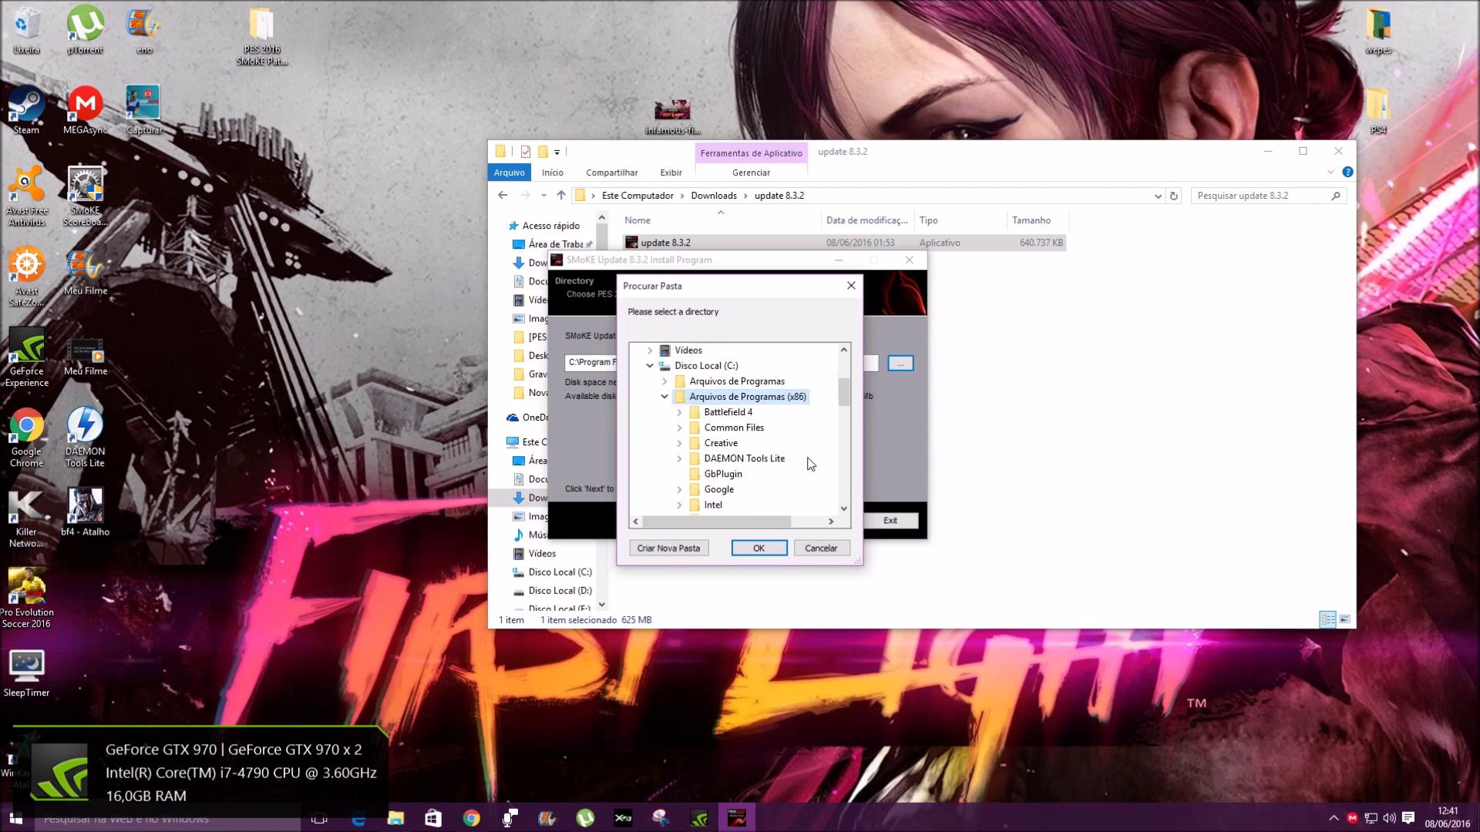
left_click(790, 474)
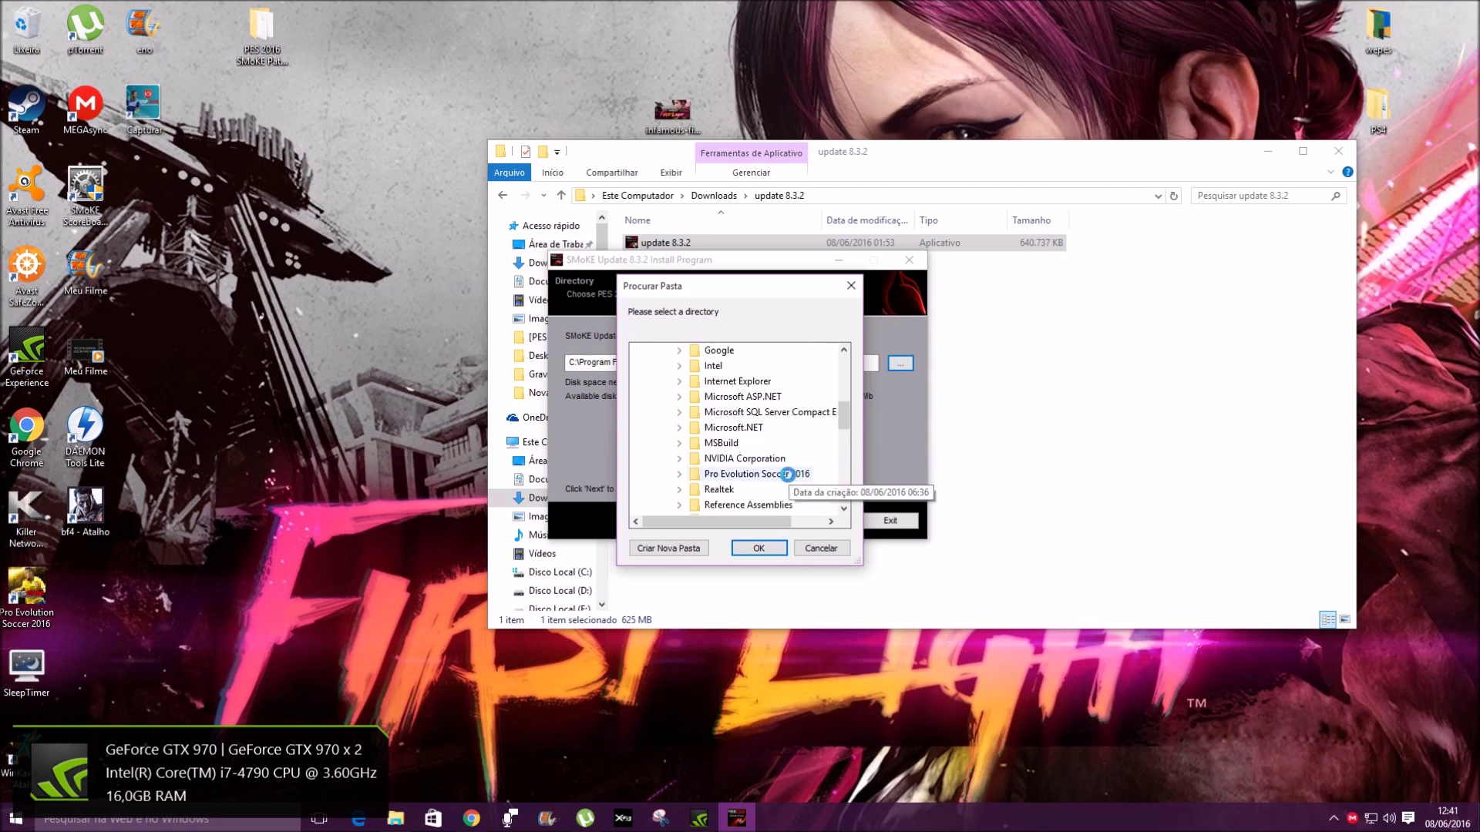
left_click(759, 548)
left_click(824, 521)
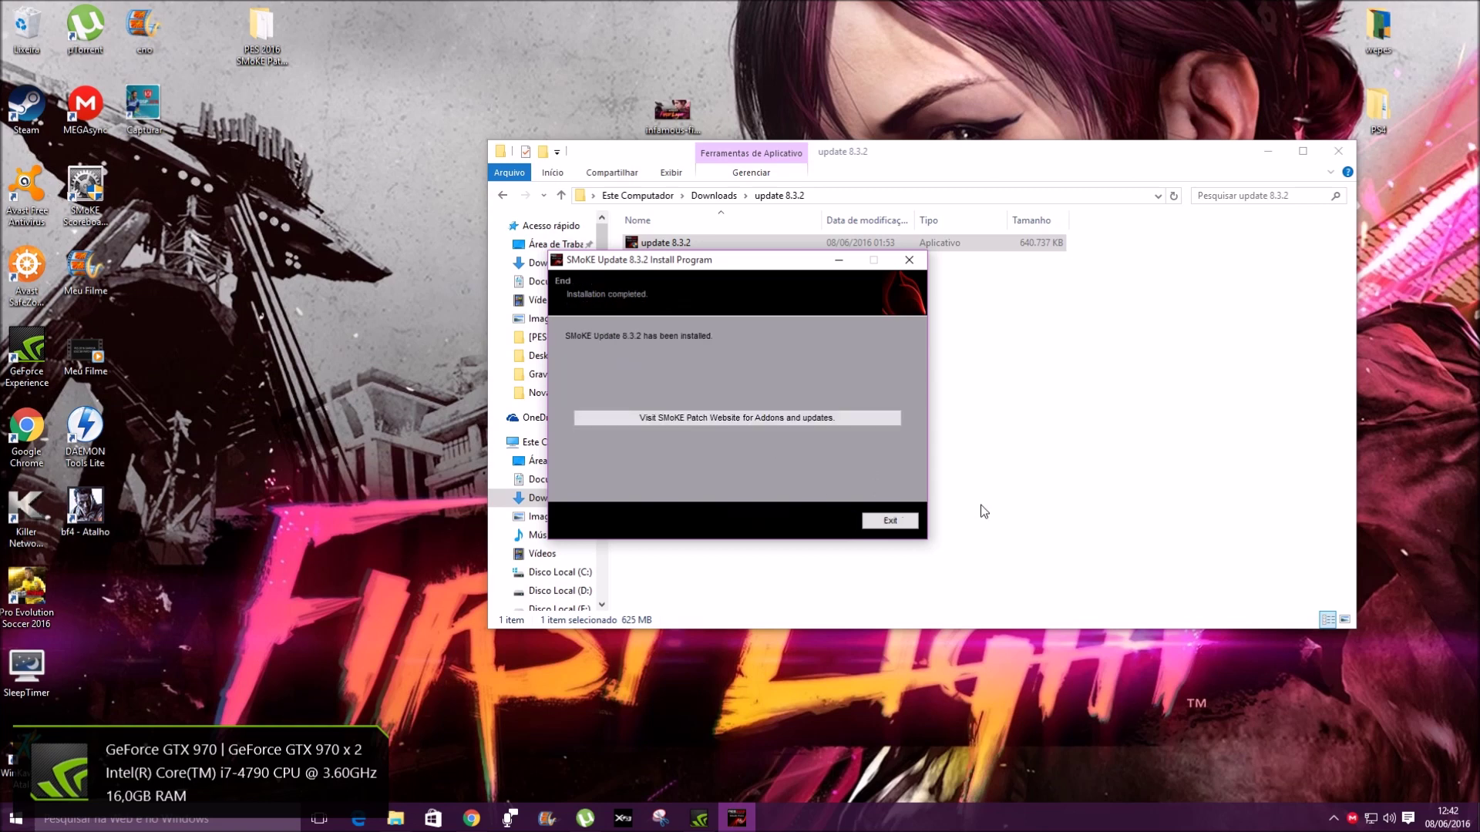
left_click(890, 520)
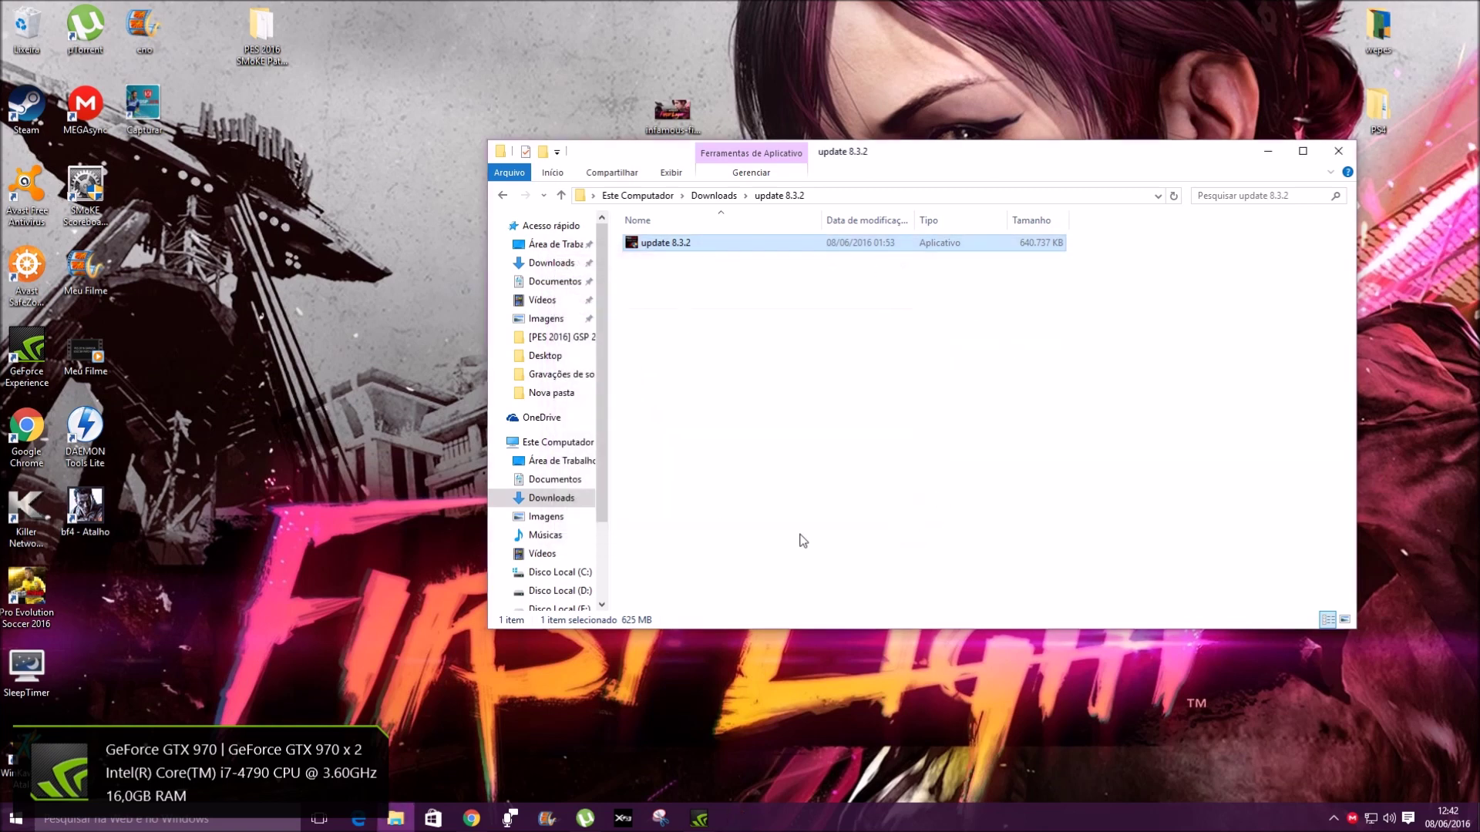
Step: Close the update 8.3.2 folder and refresh the desktop
left_click(1340, 158)
right_click(493, 186)
left_click(534, 239)
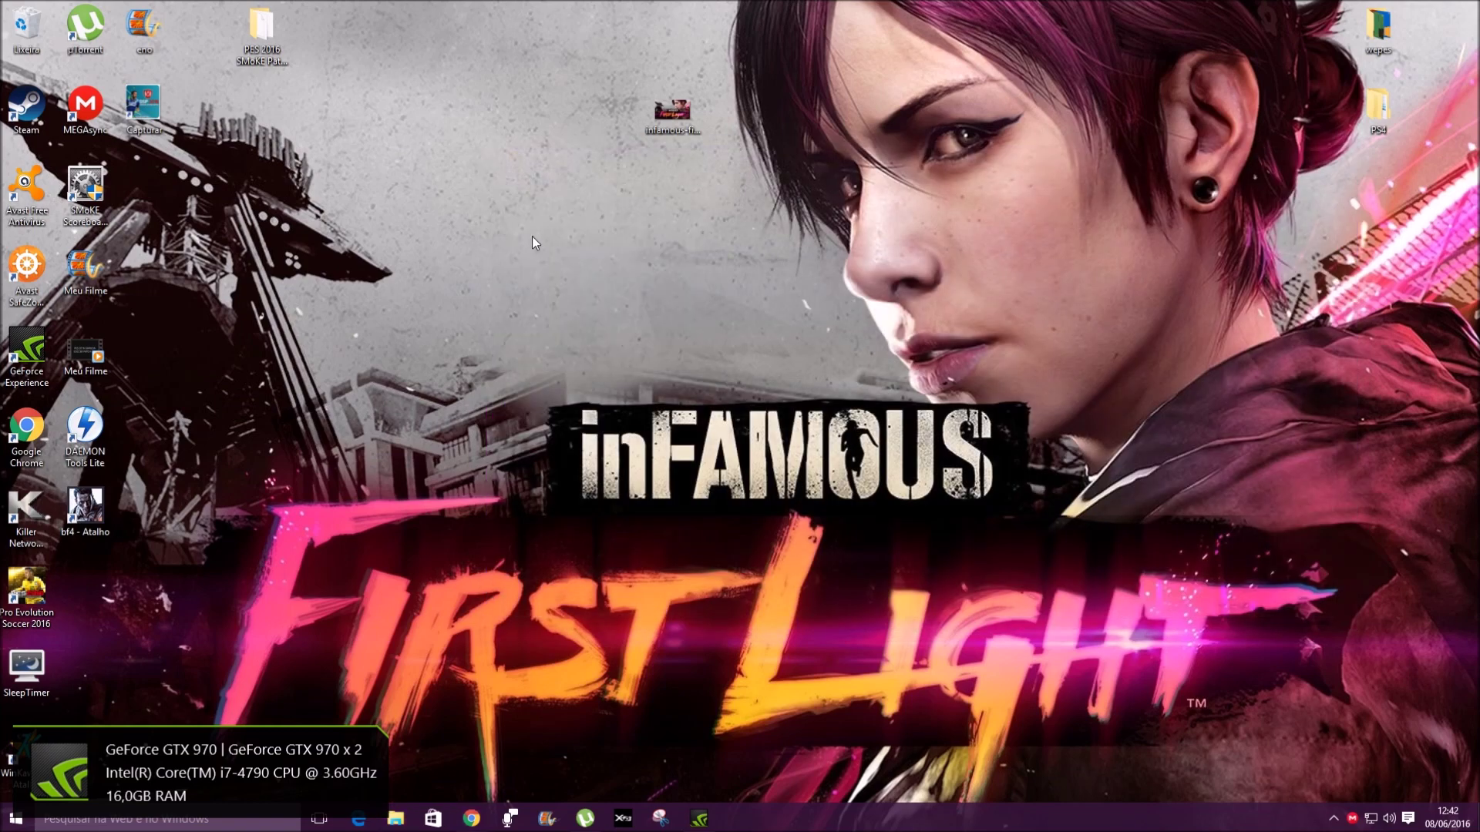
right_click(451, 216)
left_click(488, 264)
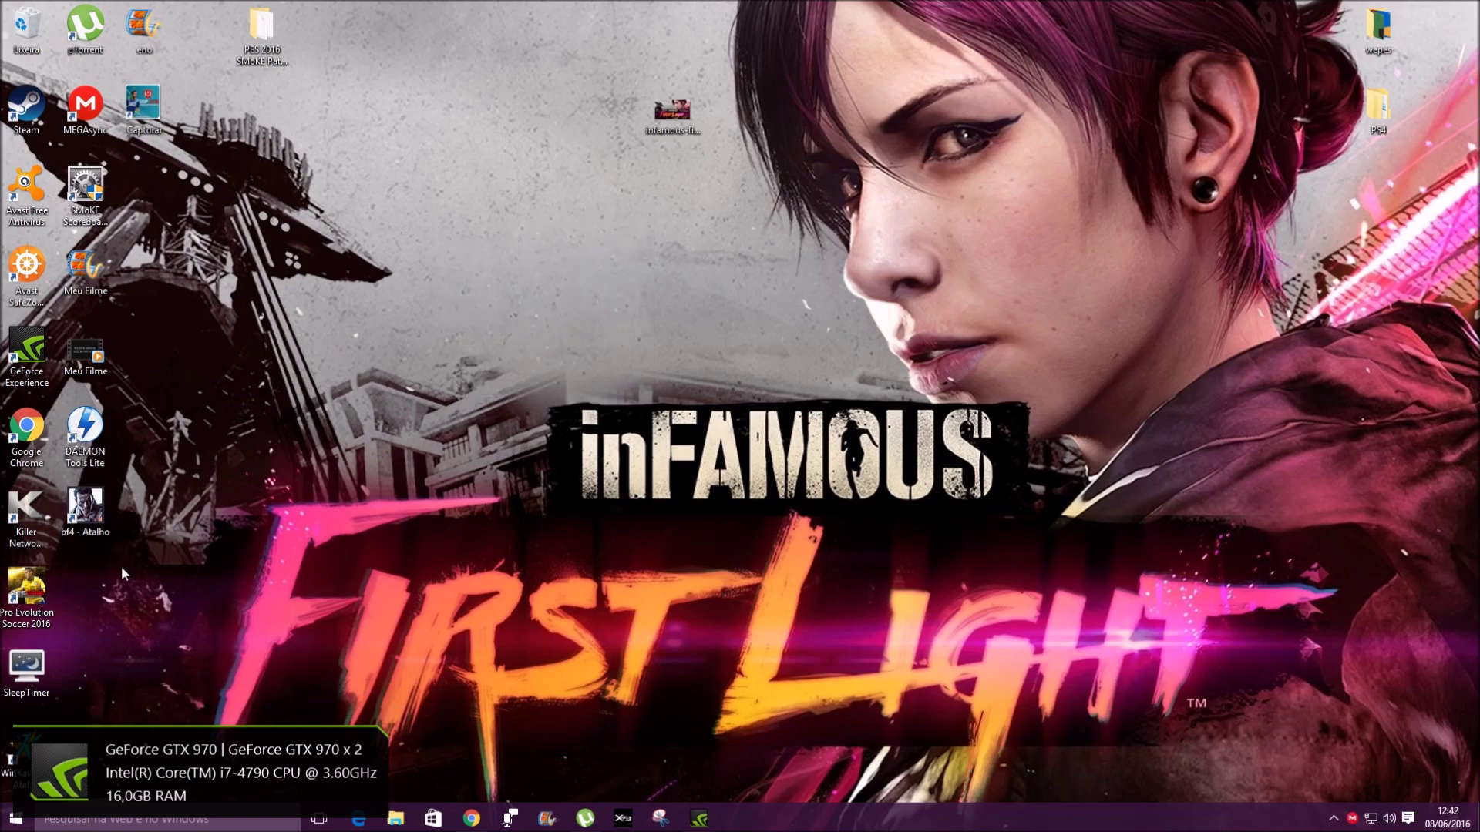
Step: Launch Pro Evolution Soccer 2016 as administrator and continue past the title screen and online information to the home menu
right_click(18, 593)
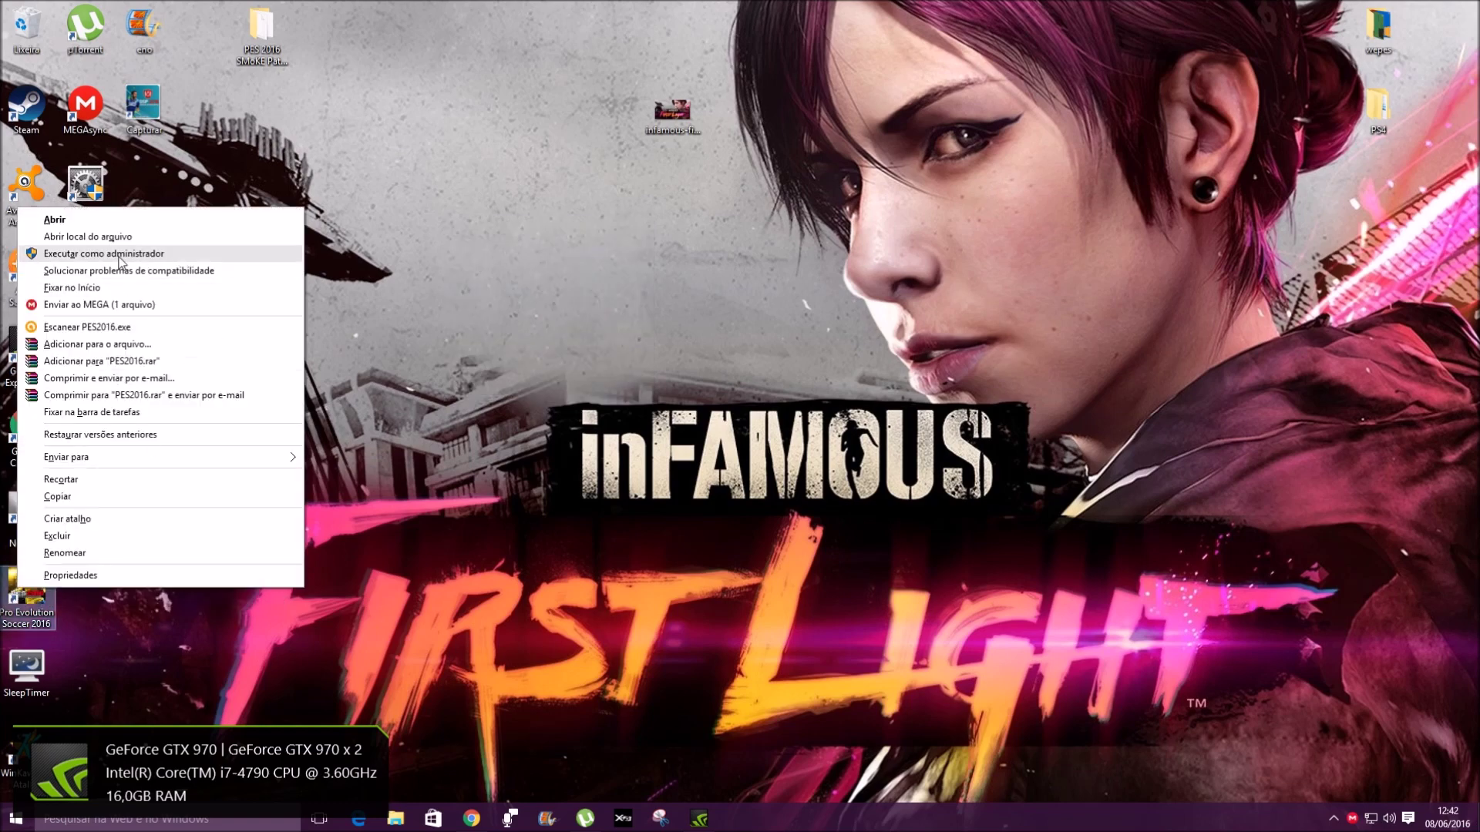
left_click(116, 256)
left_click(792, 444)
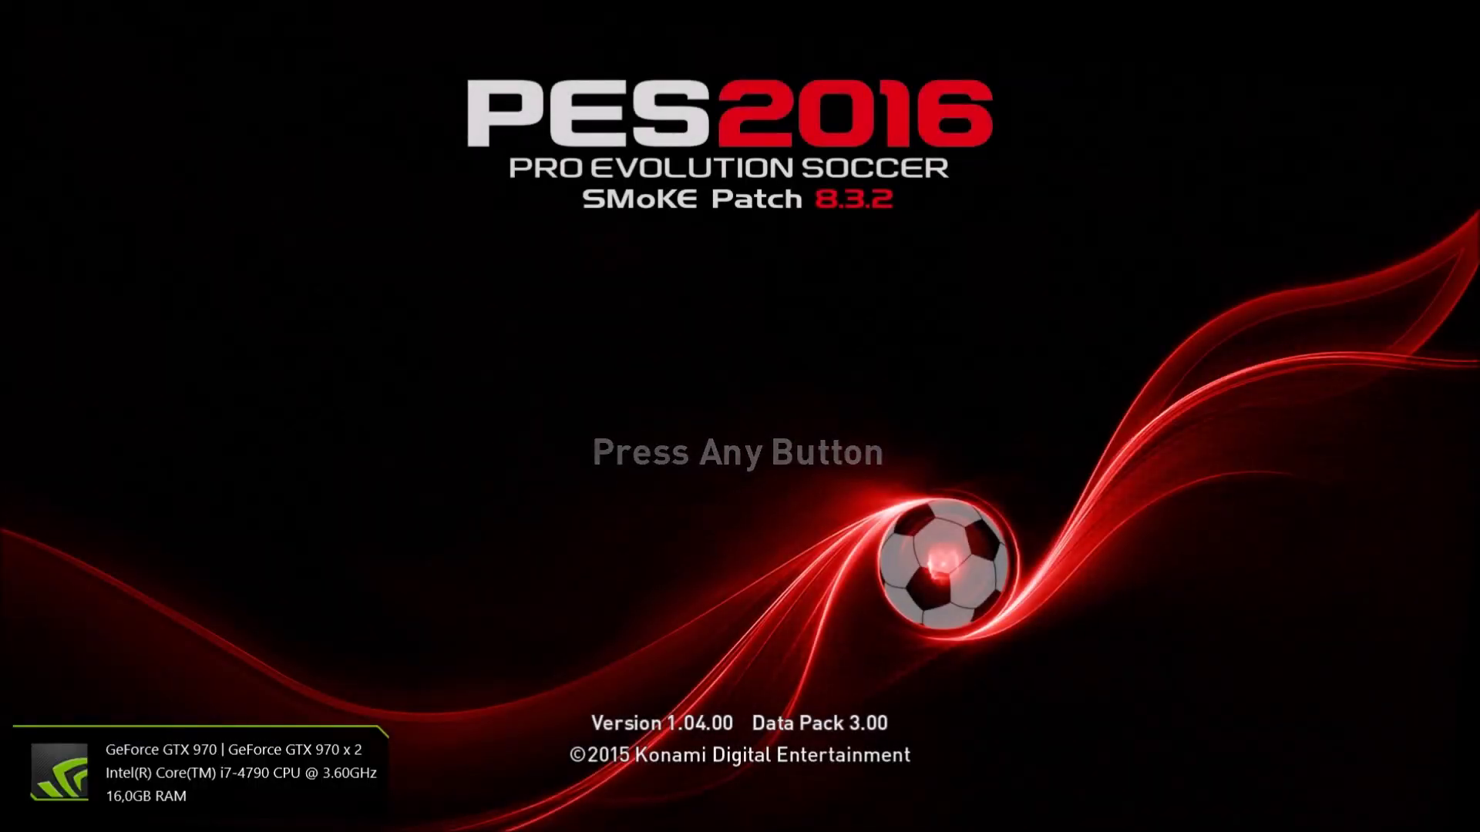
key("Return")
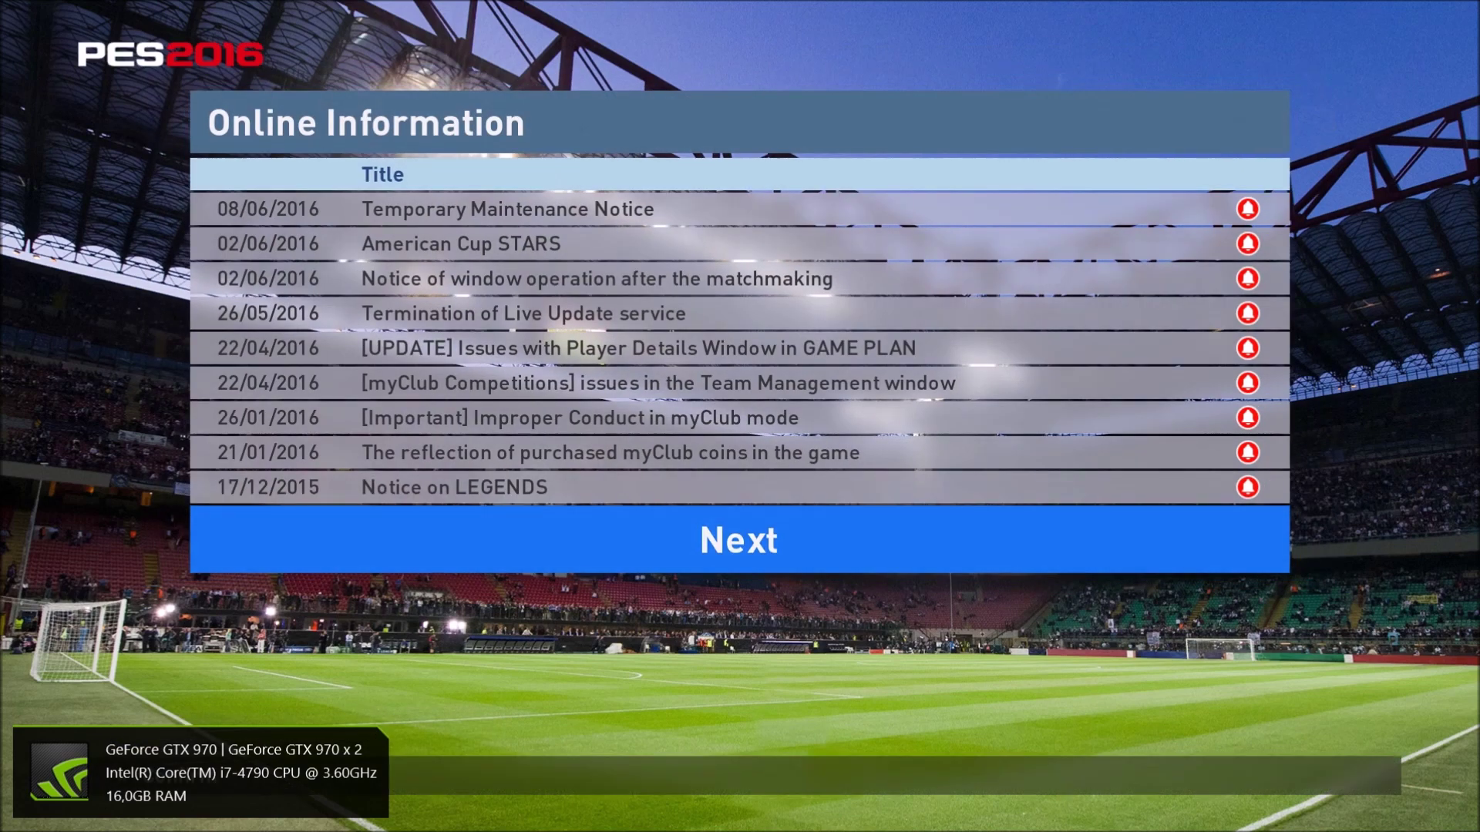
key("Return")
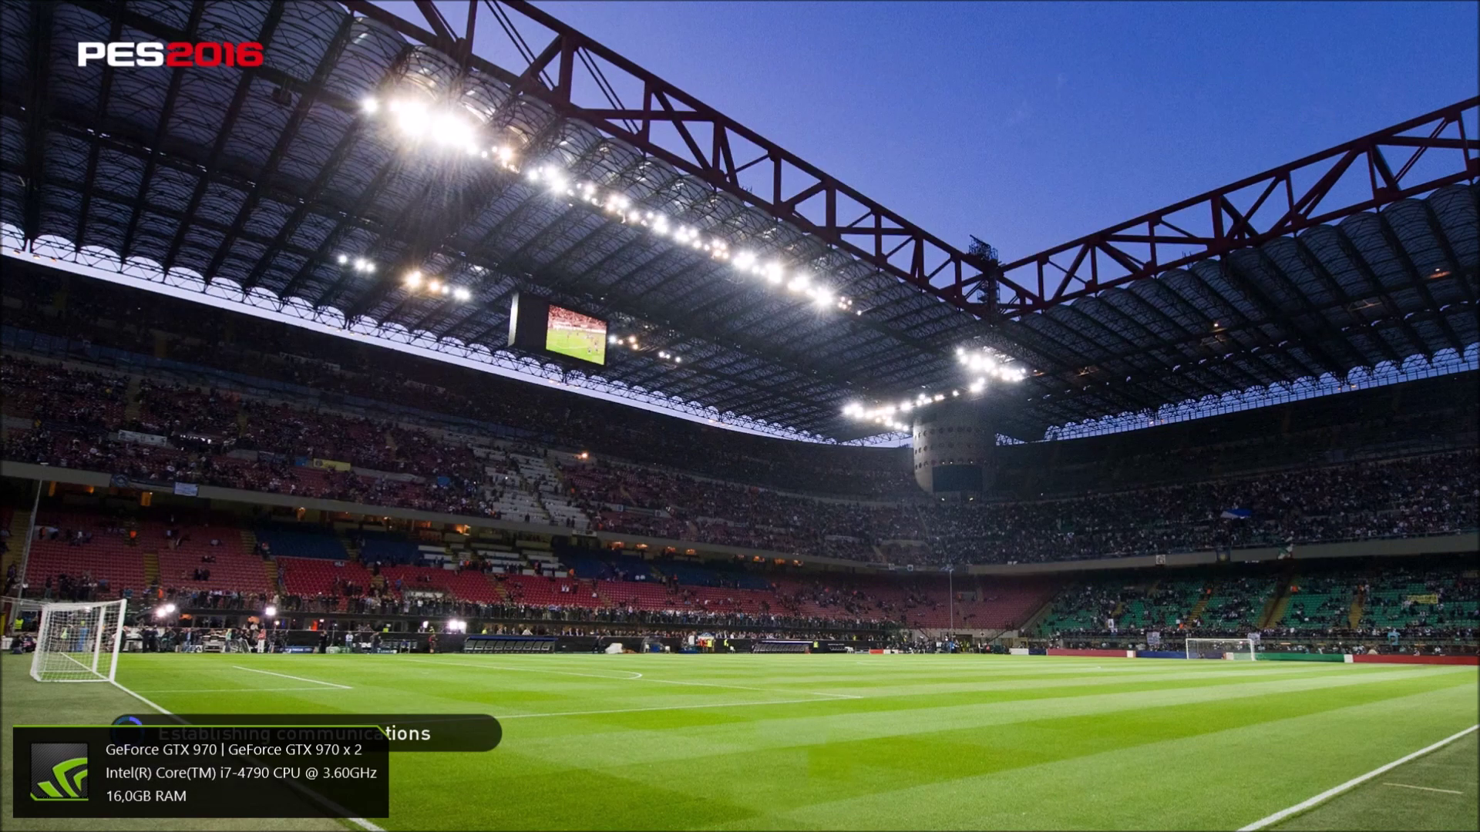
key("Return")
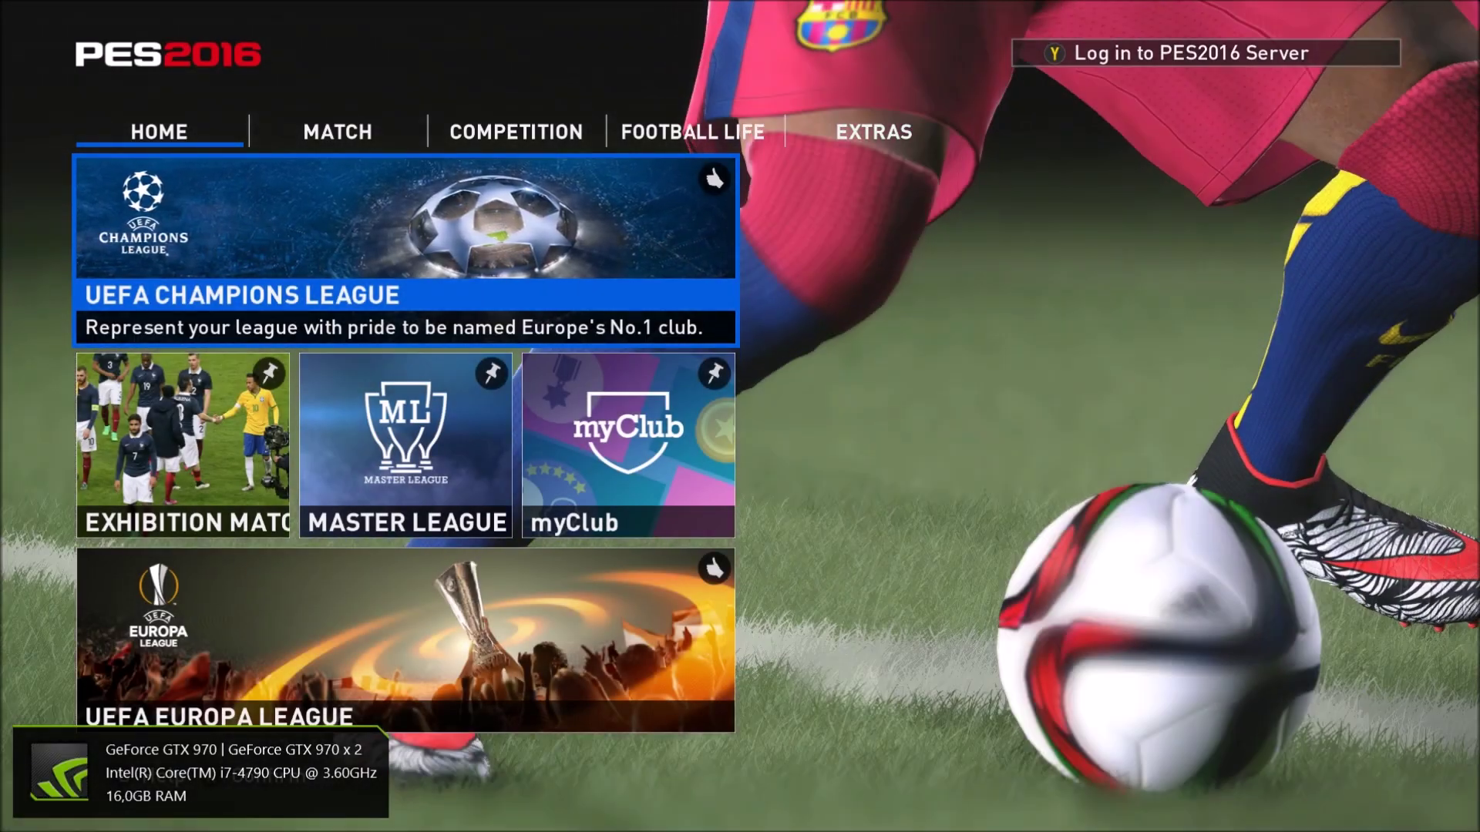
Step: Set up an exhibition match with Clubs/National Teams, keeping the controller on the home side, and continue to team selection
key("Down")
key("Left")
key("Return")
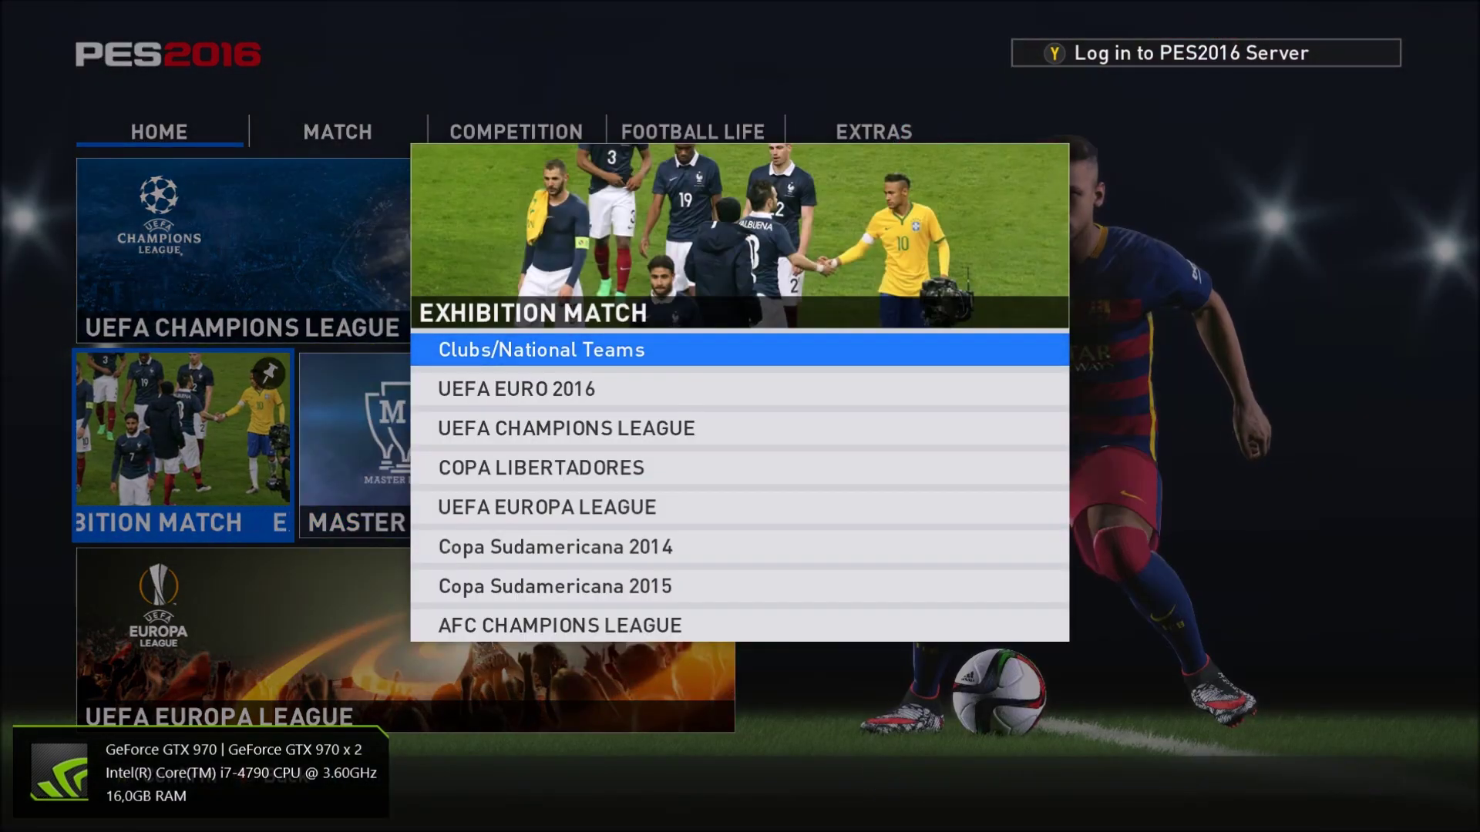
key("Return")
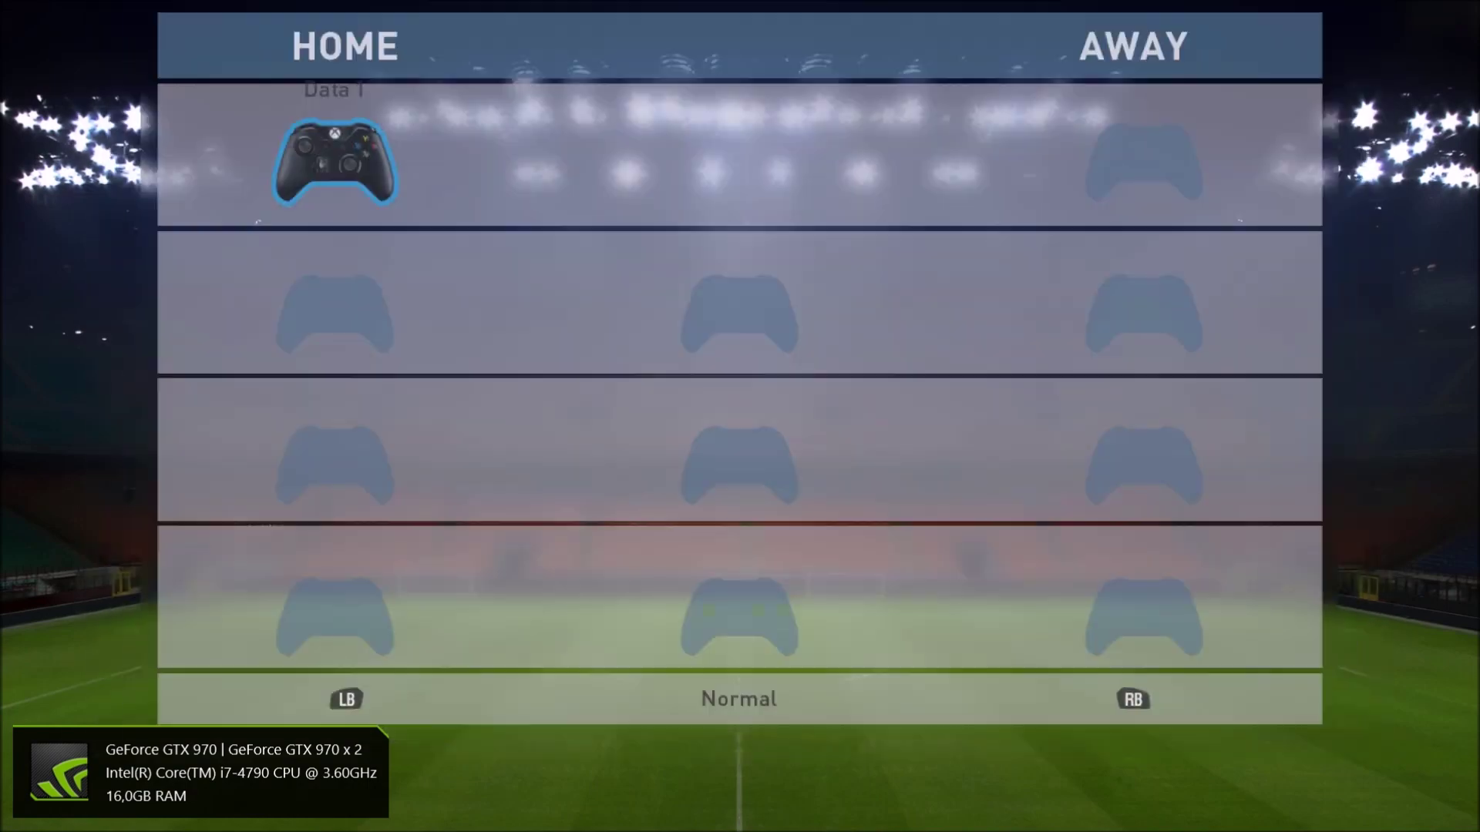
key("Return")
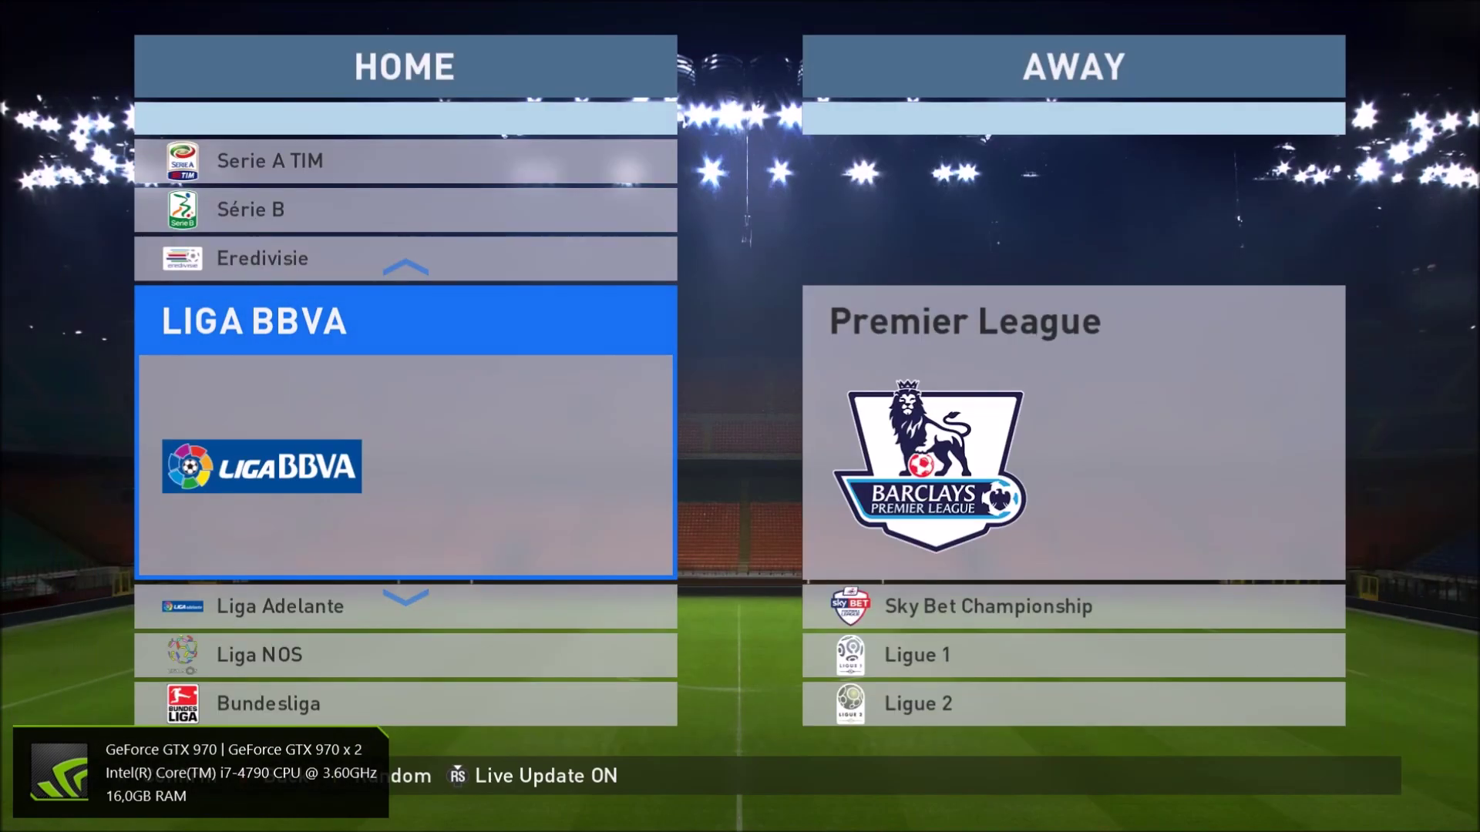
Step: Examine the full list of leagues, continental cups and national team regions available for the home team
key("Up")
key("Up")
key("Up")
key("Up")
key("Up")
key("Up")
key("Up")
key("Down")
key("Down")
key("Down")
key("Down")
key("Down")
key("Down")
key("Down")
key("Down")
key("Down")
key("Down")
key("Down")
key("Down")
key("Down")
key("Down")
key("Down")
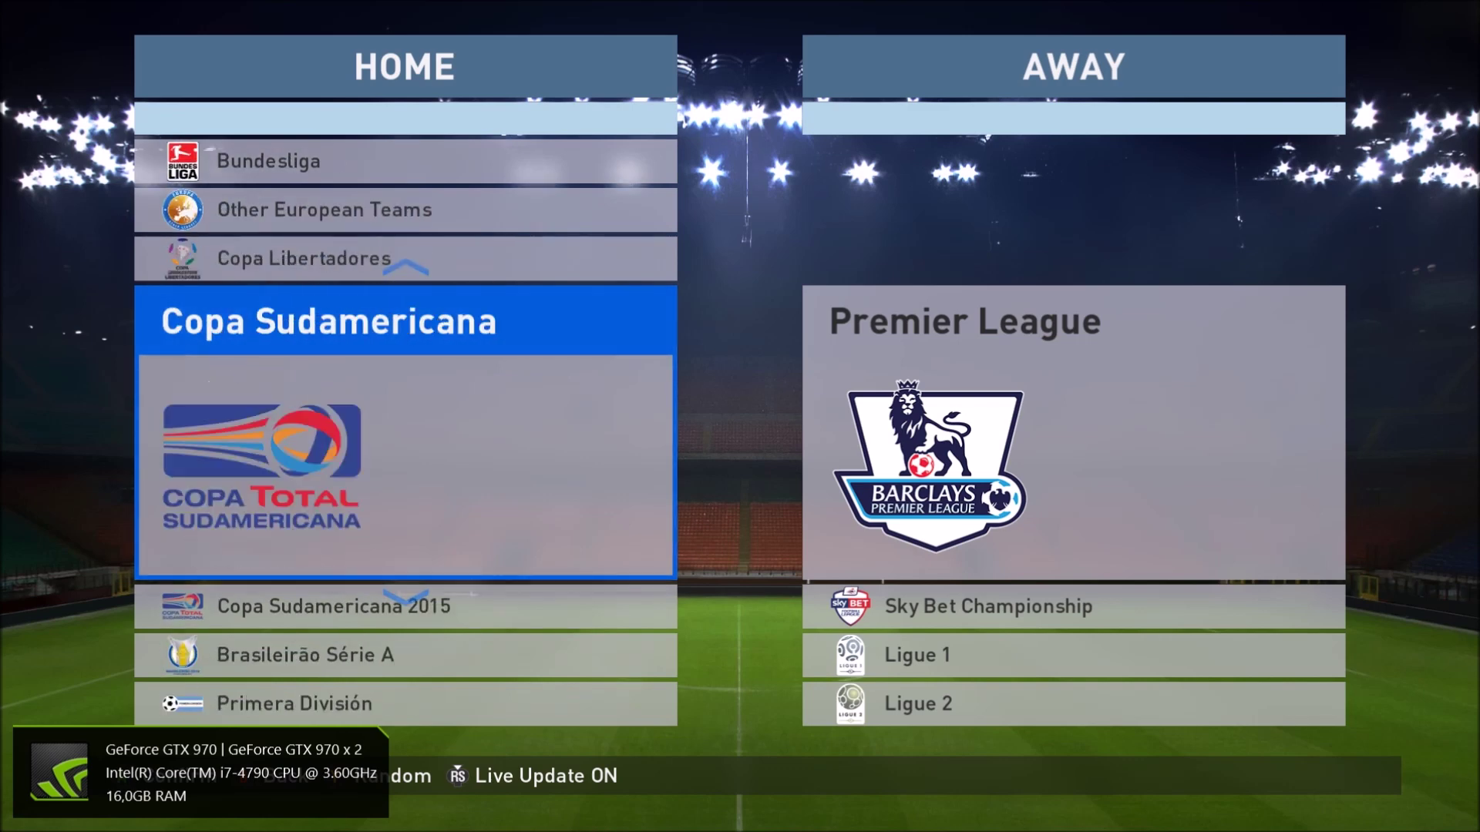
key("Down")
key("Down")
key("Down")
key("Down")
key("Down")
key("Down")
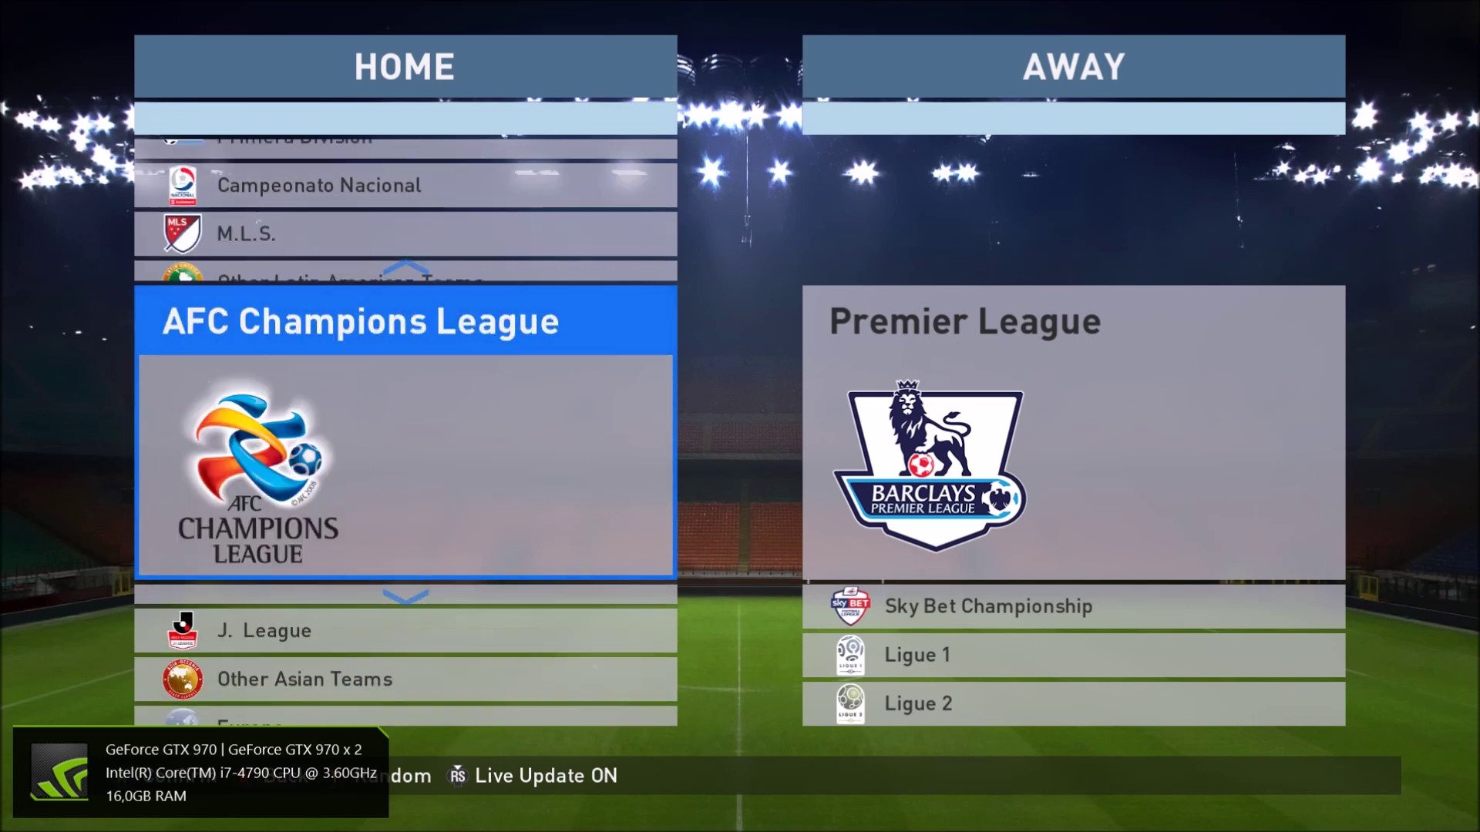
key("Down")
key("Down")
key("Down")
key("Down")
key("Down")
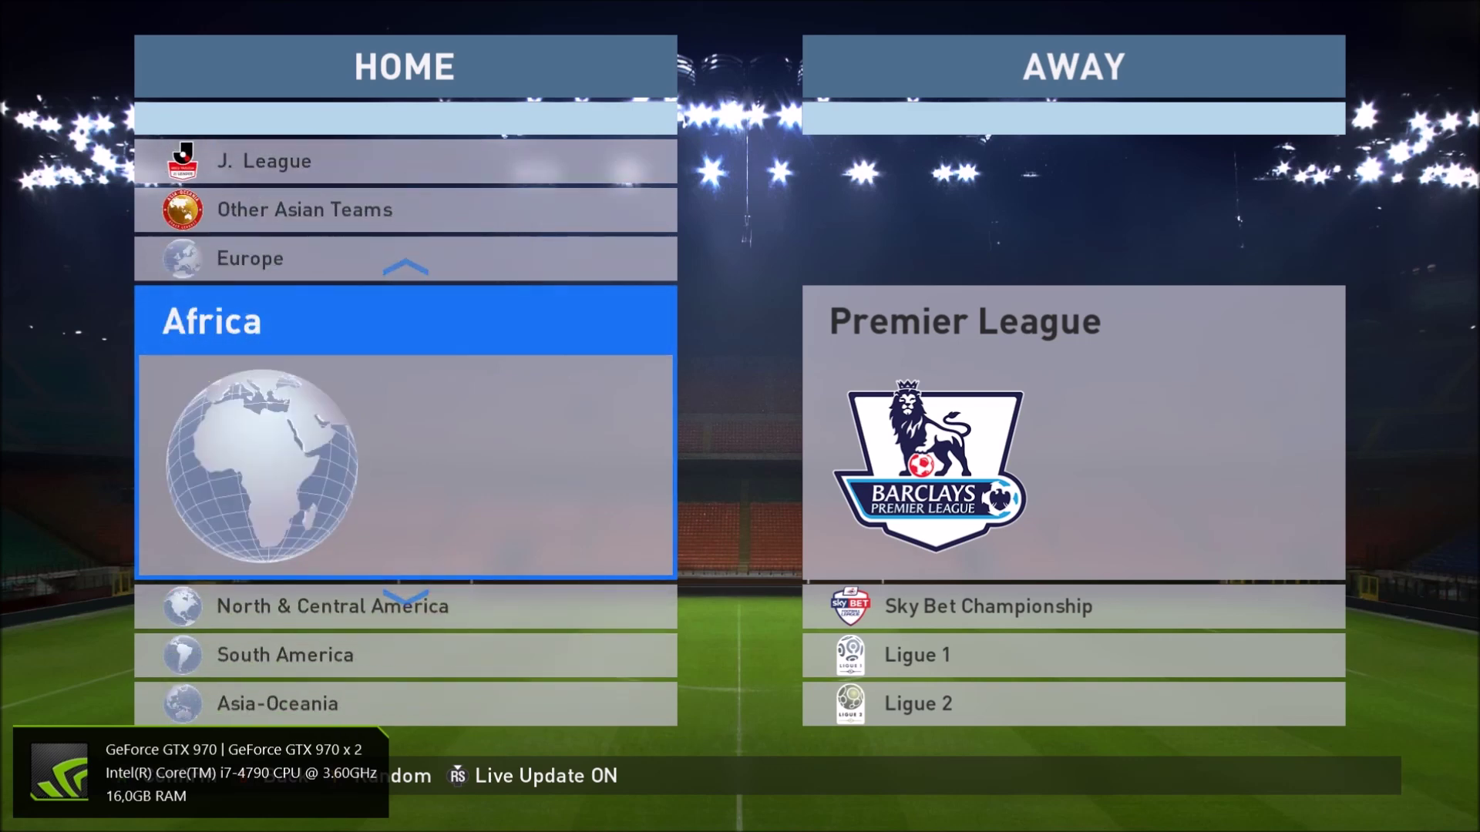
key("Down")
key("Down")
key("Down")
key("Up")
key("Up")
key("Up")
key("Up")
key("Up")
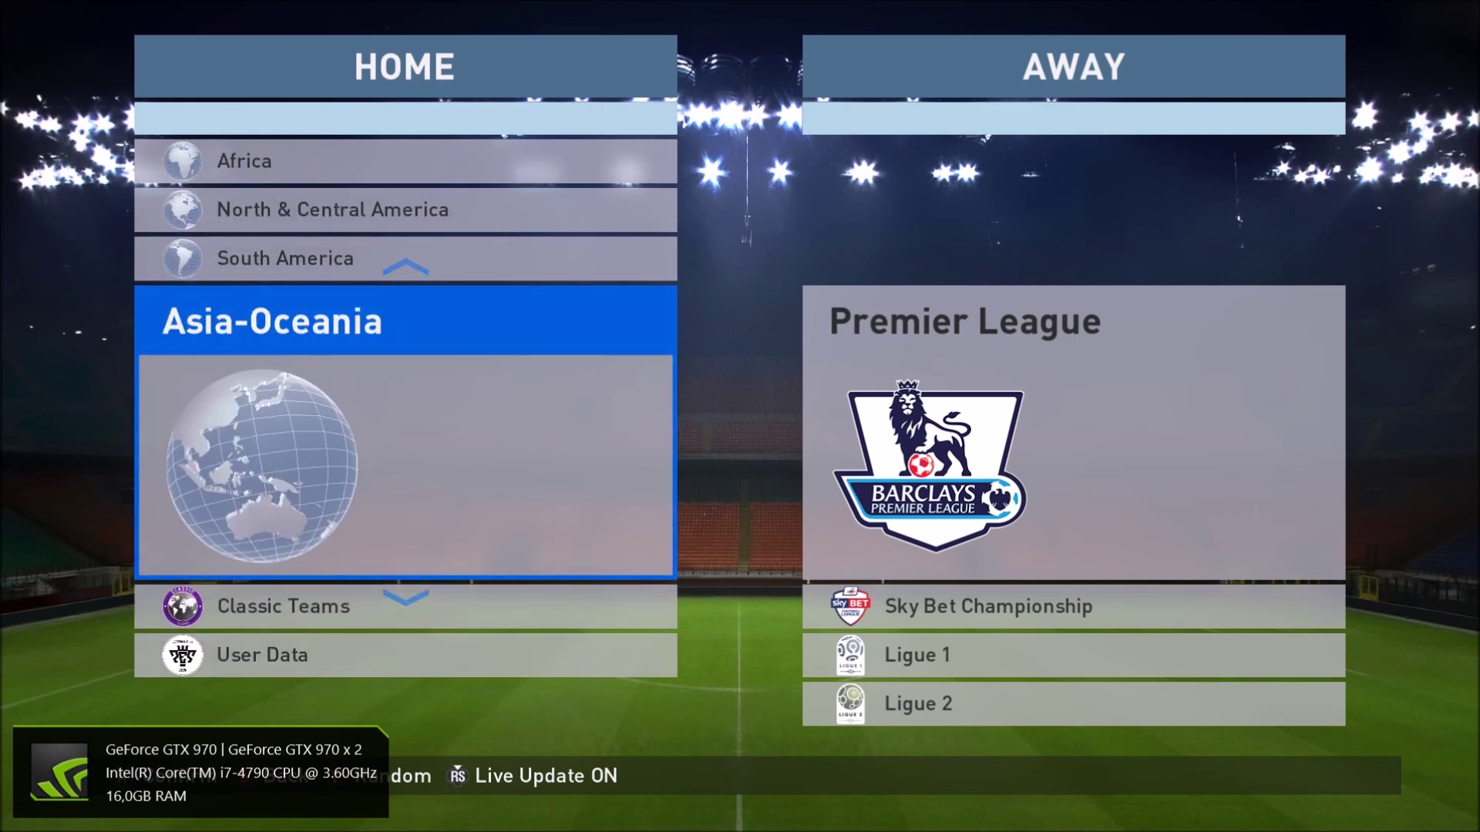
key("Up")
key("Up")
key("Up")
key("Up")
key("Up")
key("Up")
key("Up")
key("Up")
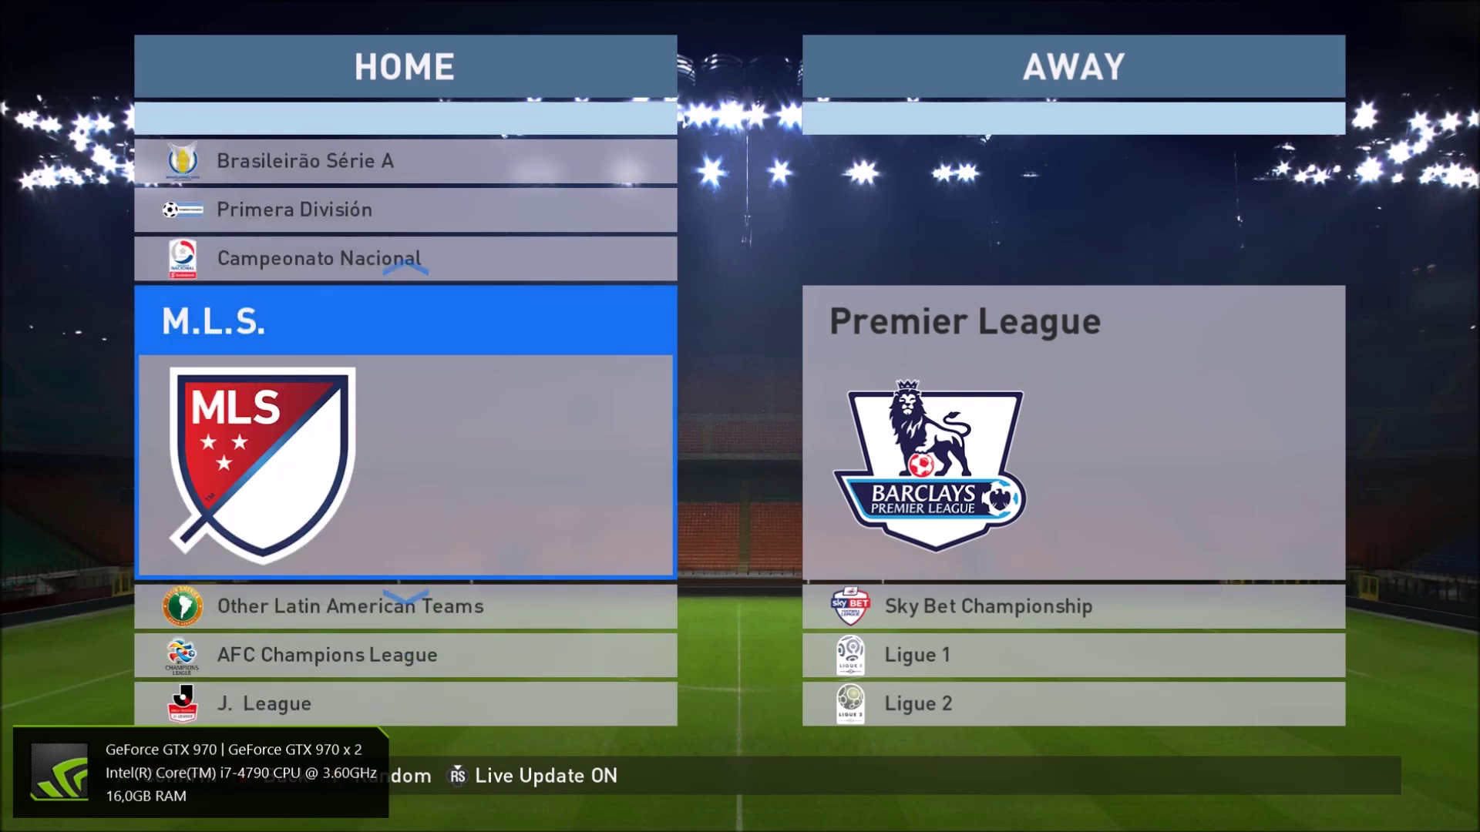
key("Up")
key("Up")
key("Up")
key("Up")
key("Up")
key("Up")
key("Up")
key("Up")
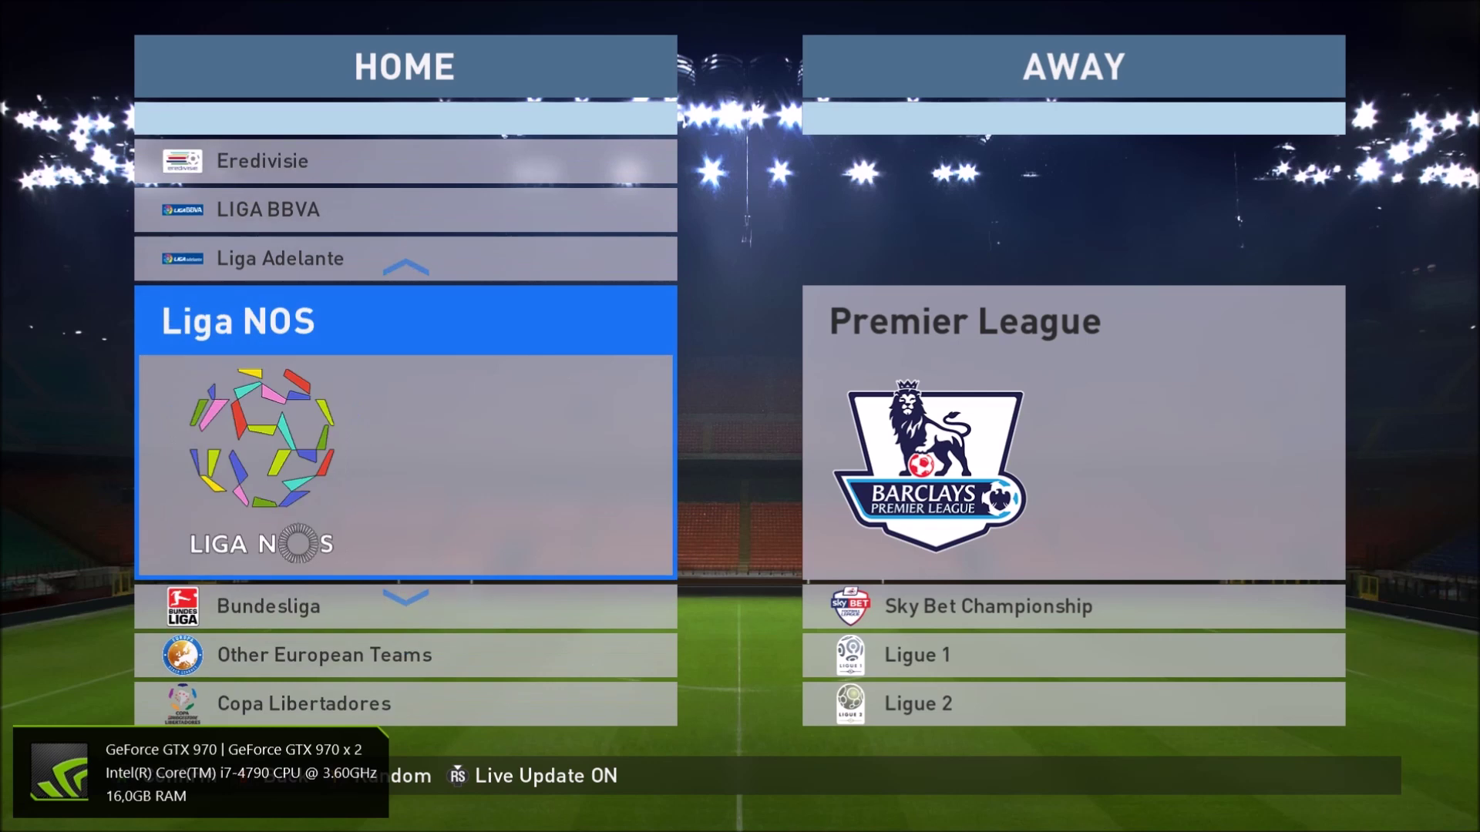
Step: Choose FC Barcelona from LIGA BBVA as the home team
key("Up")
key("Return")
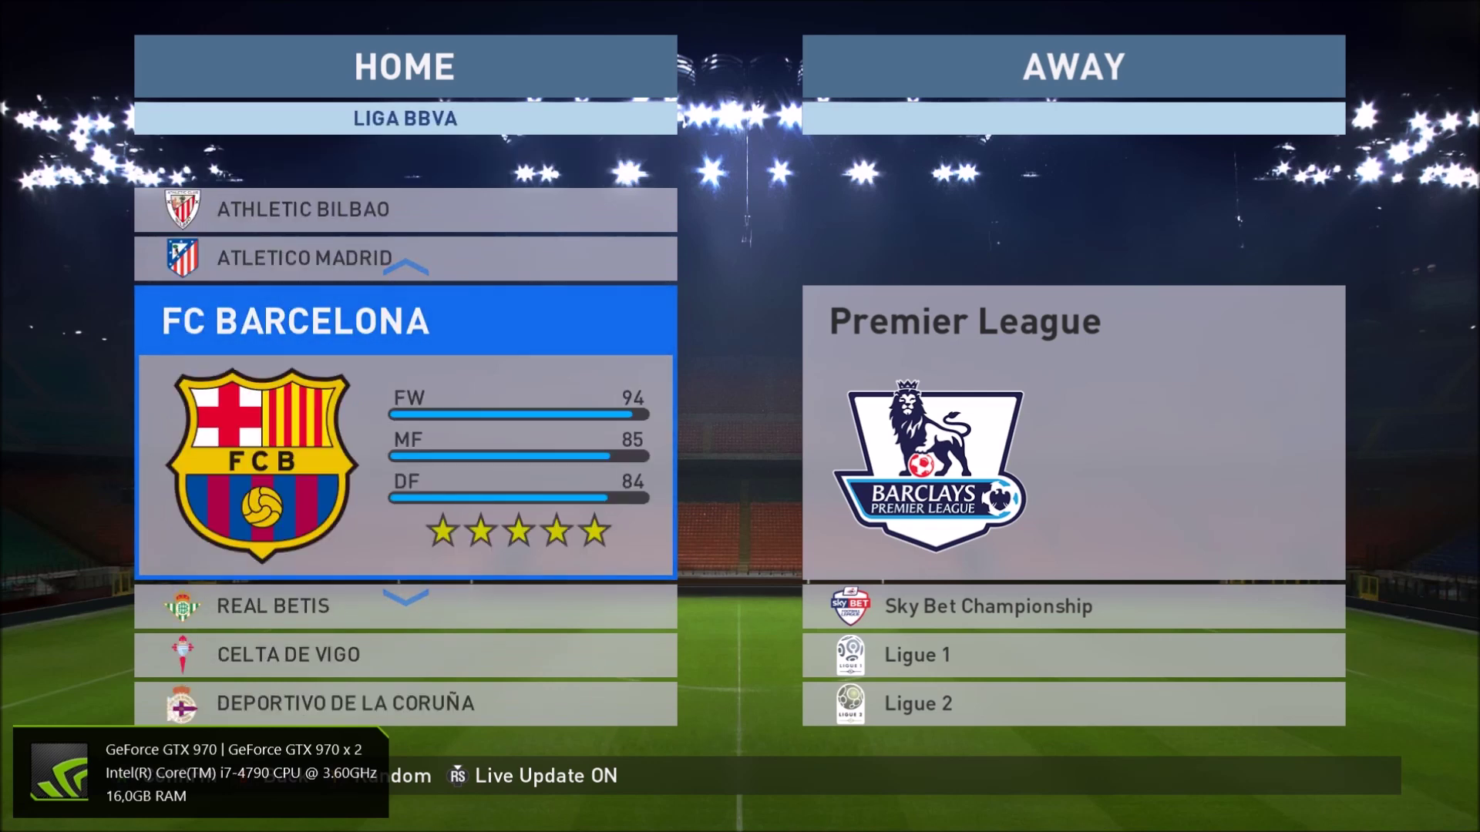
key("Return")
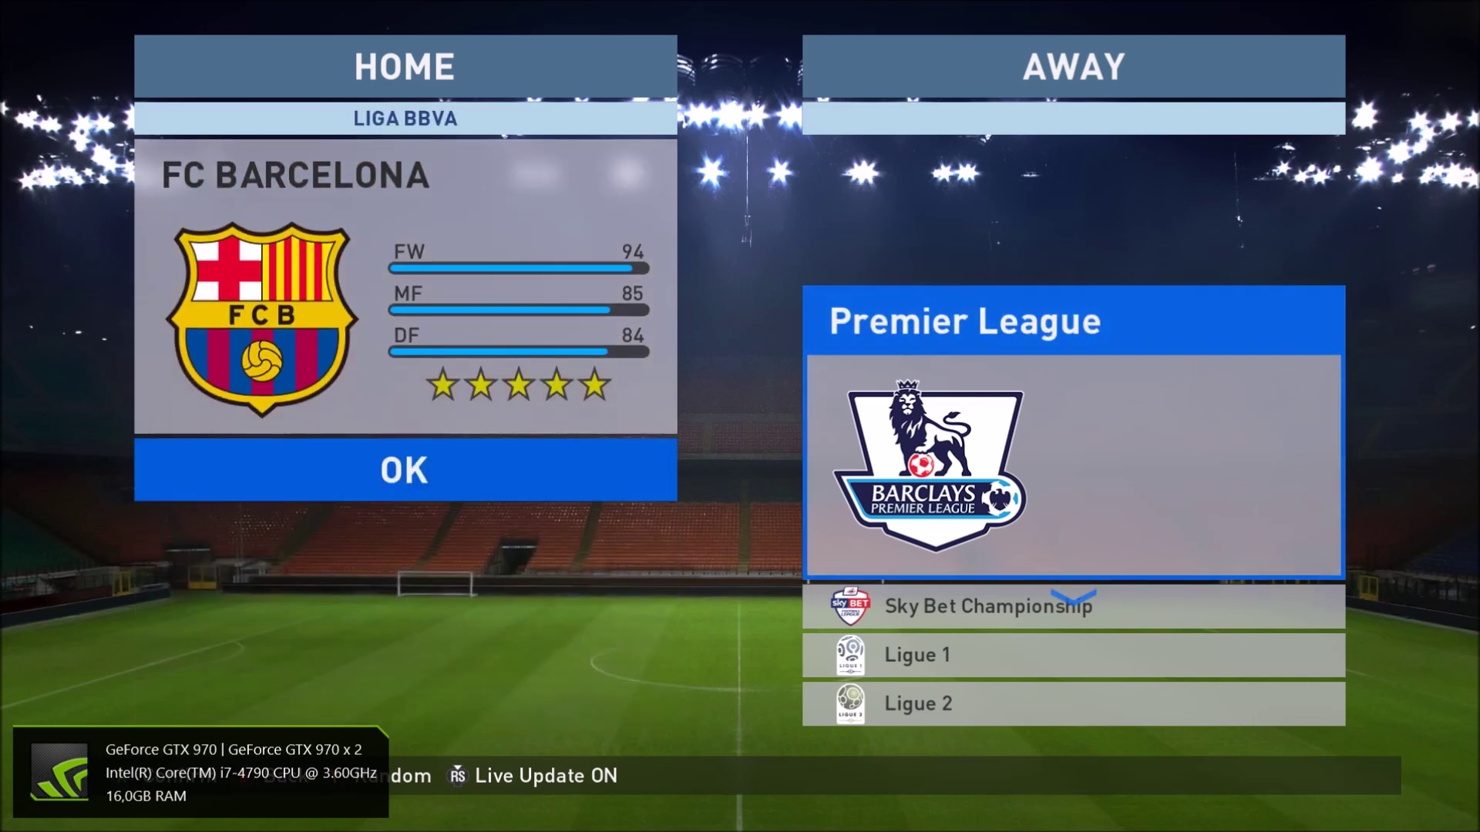
Step: Look through the leagues available for the away team, moving on from the Premier League past Ligue 2
key("Down")
key("Down")
key("Down")
key("Down")
key("Down")
key("Down")
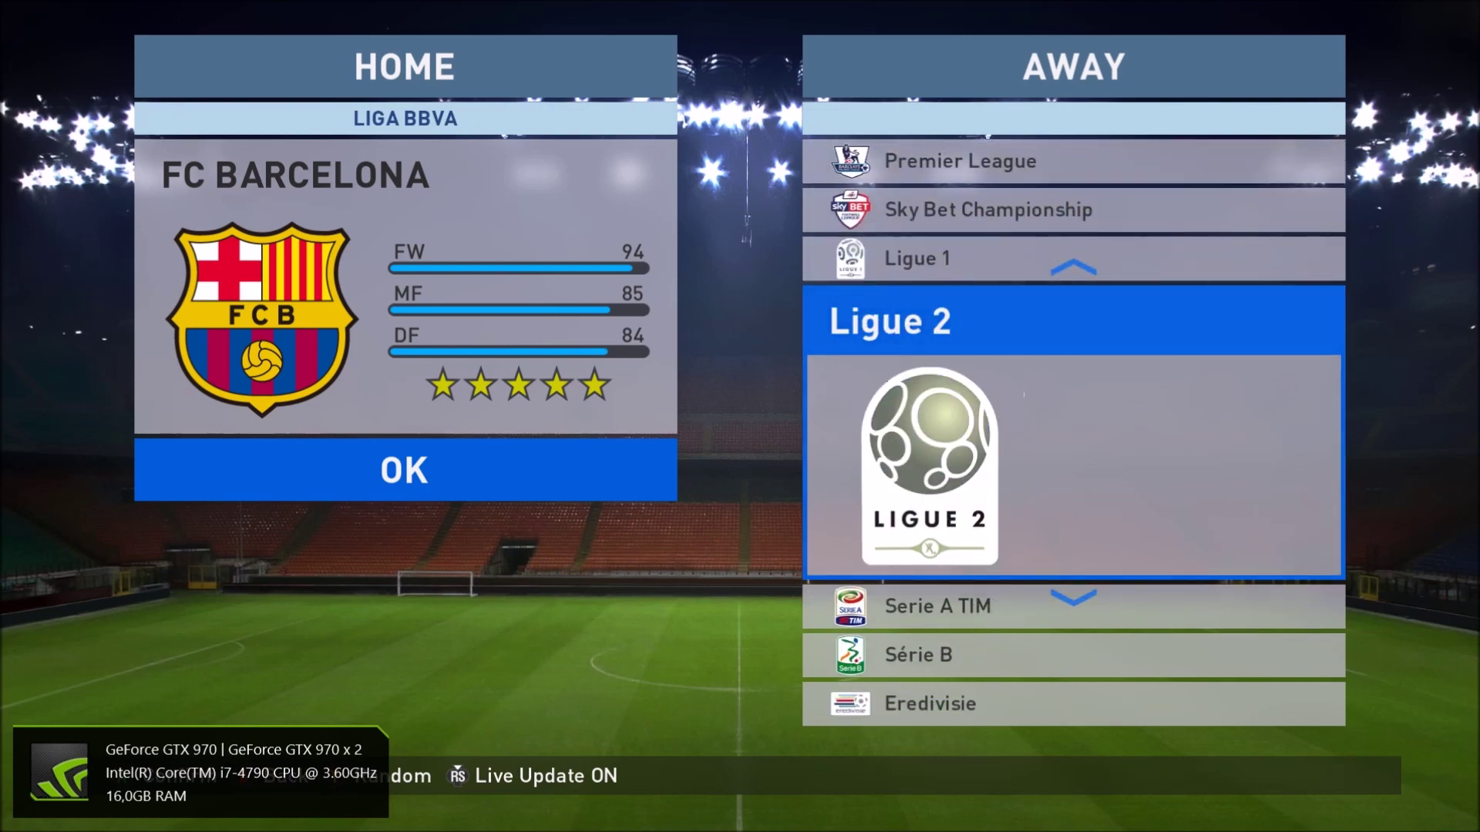